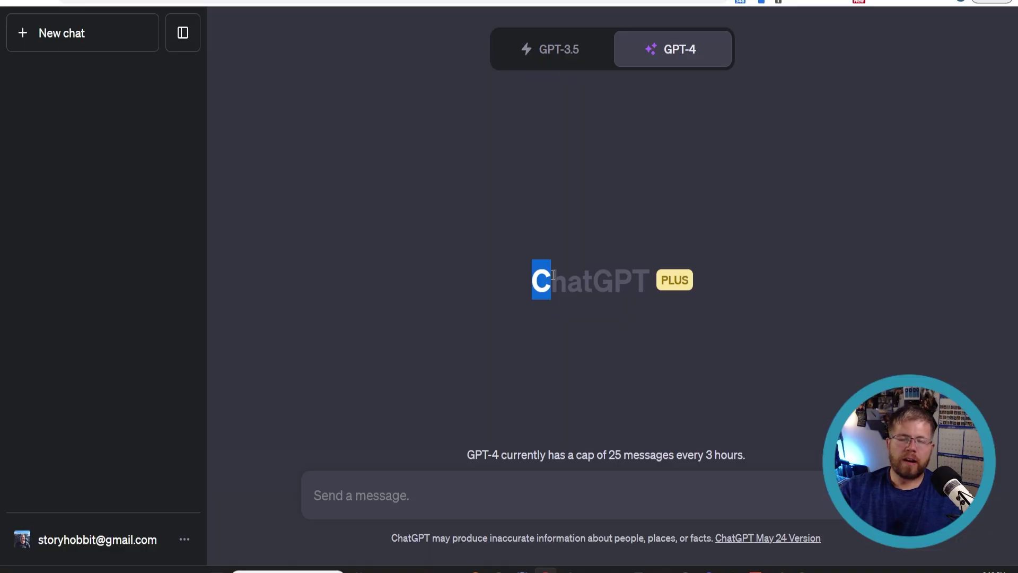
Switch the GPT-4 model to Plugins mode.
click(411, 310)
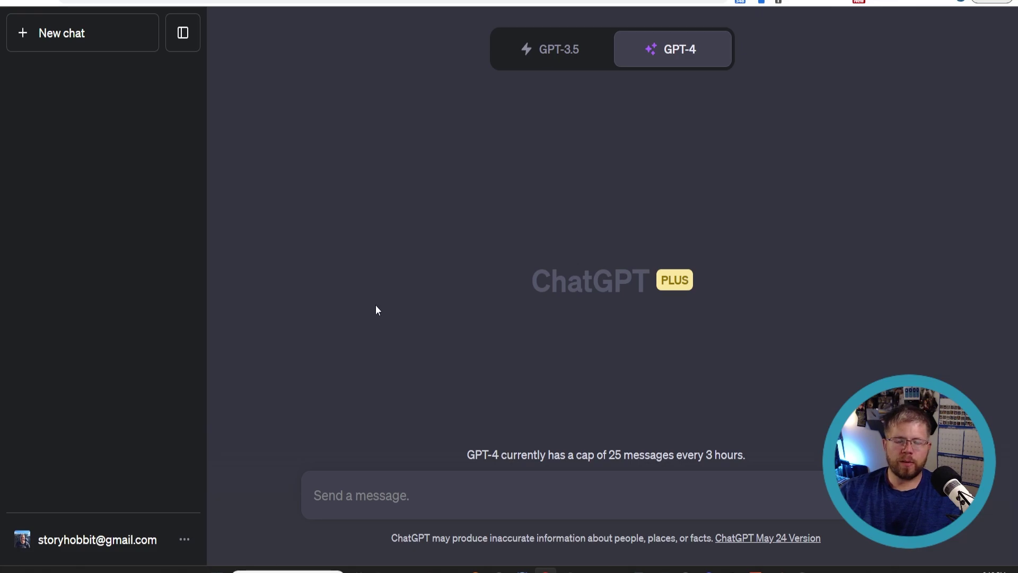
drag(534, 279, 496, 280)
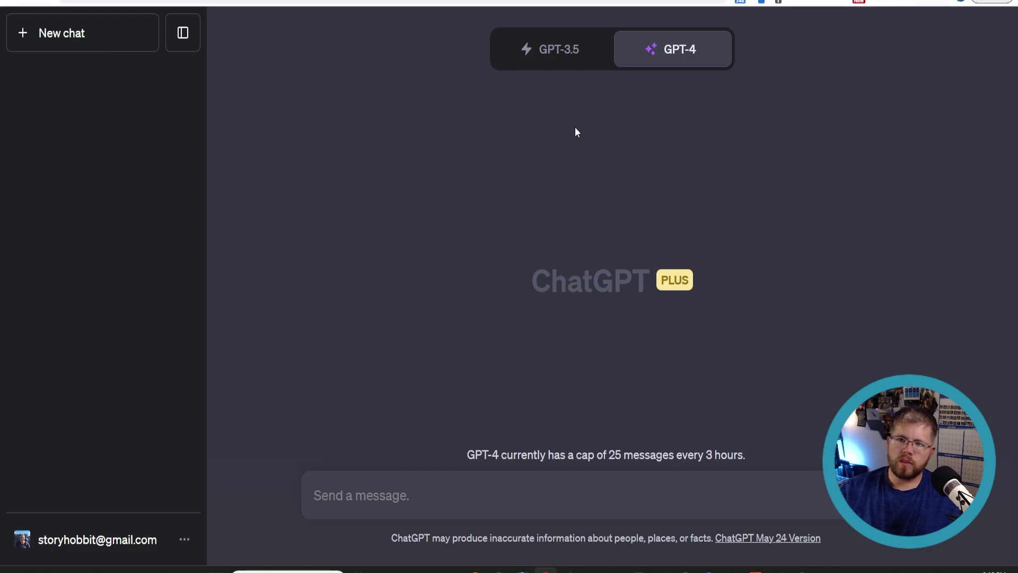
mouse_move(629, 61)
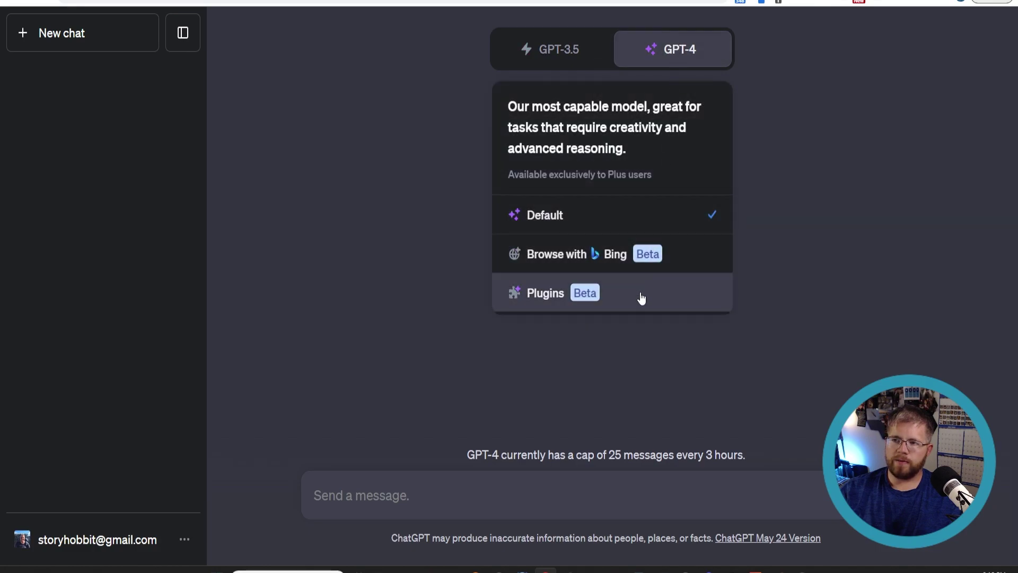
click(640, 297)
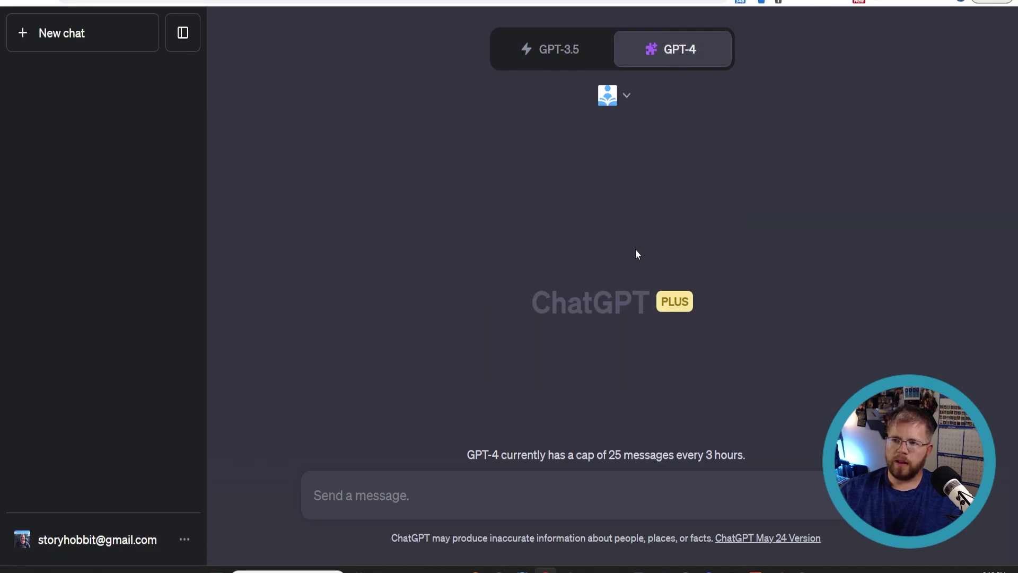
Look through the plugin list and the Plugin store, then close the store.
click(631, 105)
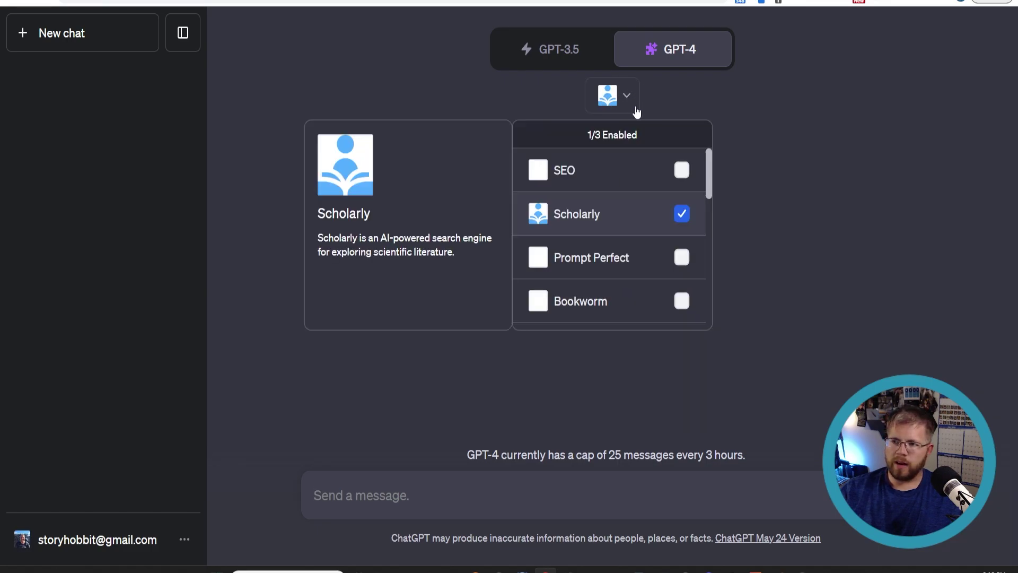
scroll(566, 268, down, 5)
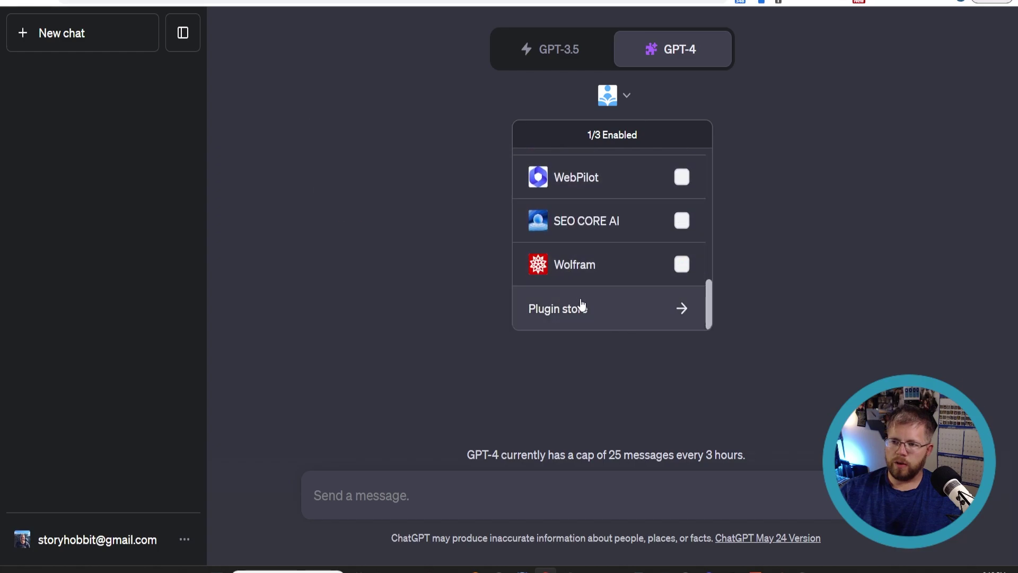
click(582, 308)
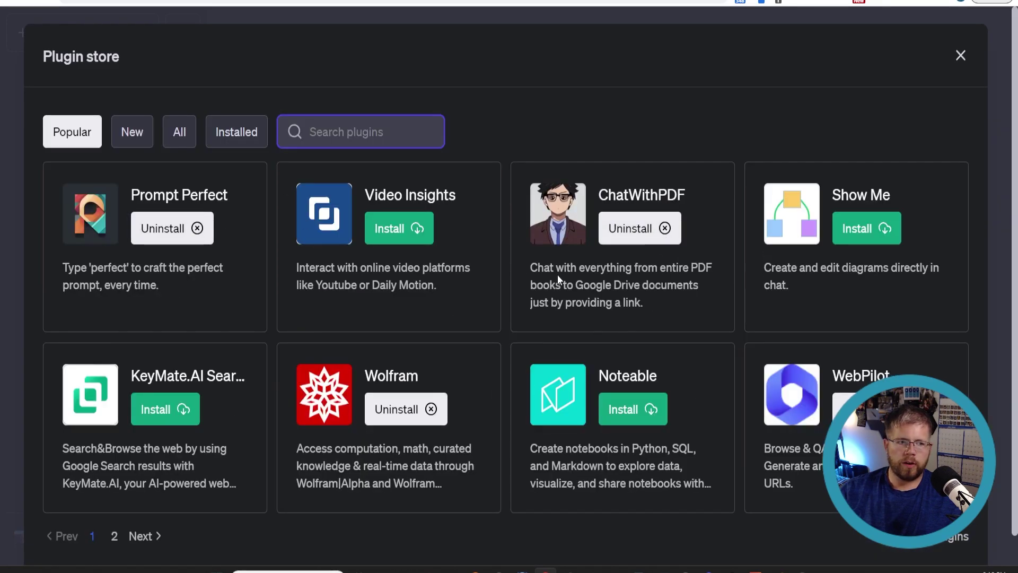
click(959, 57)
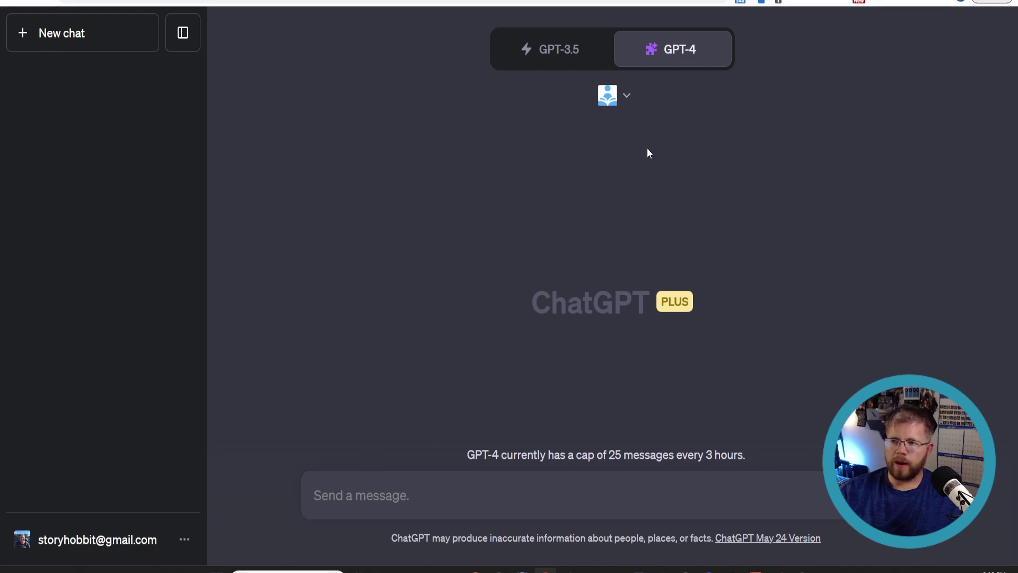
Change GPT-4 from Plugins to Browse with Bing mode.
mouse_move(676, 50)
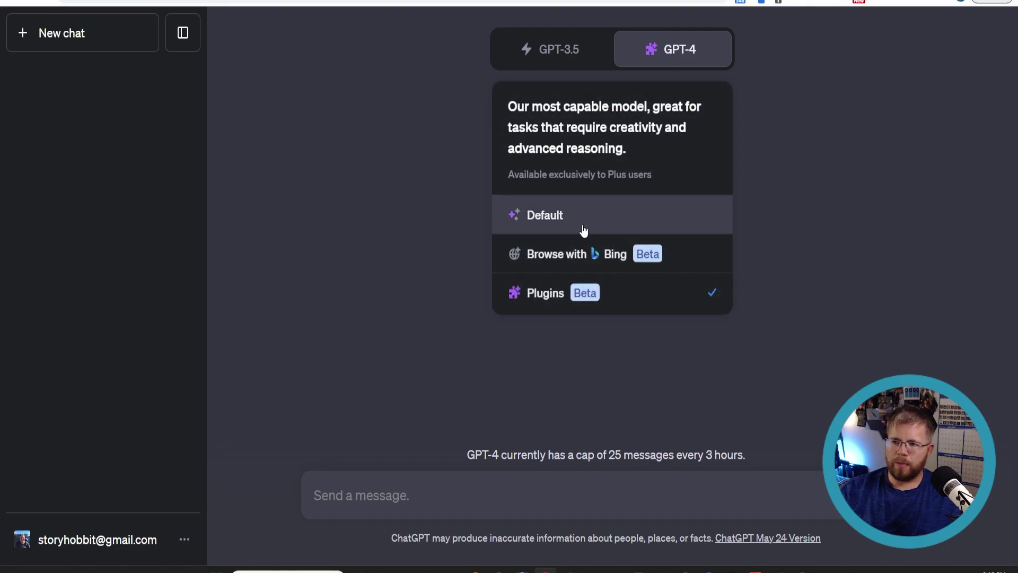
click(545, 256)
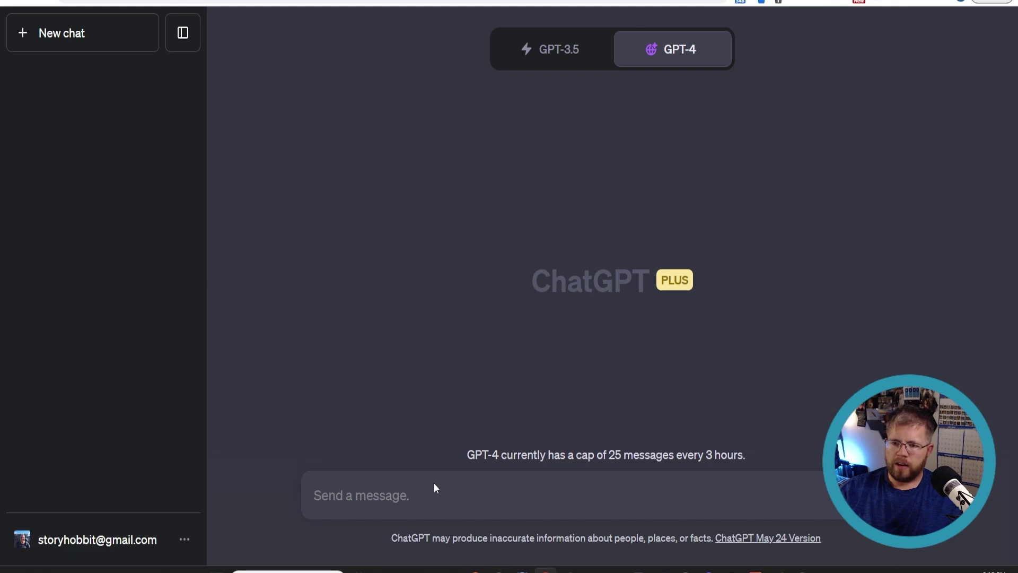
mouse_move(707, 45)
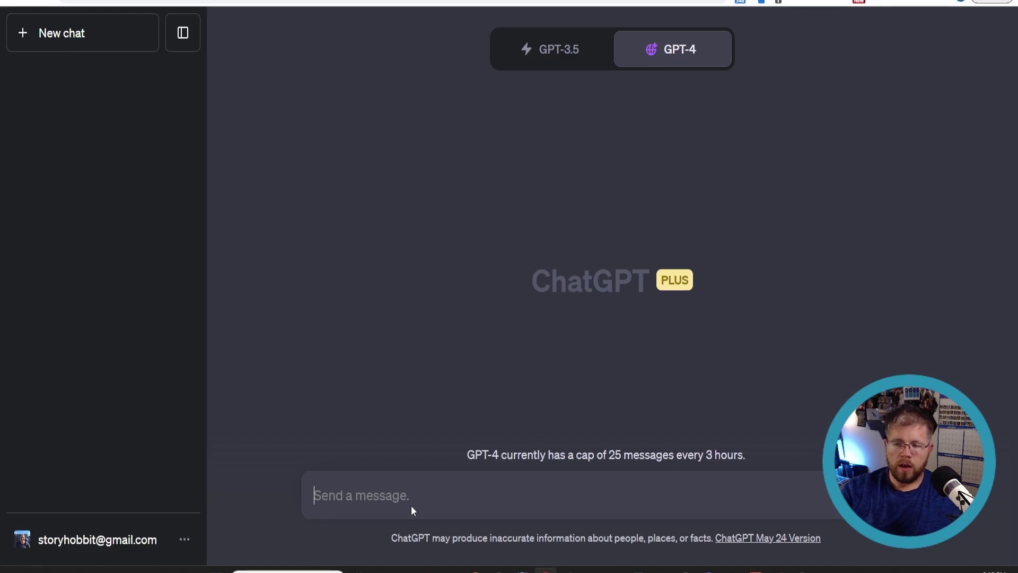
Ask 'Who one the superbowl in 2023' and get the Kansas City Chiefs answer.
text(Who one the supe)
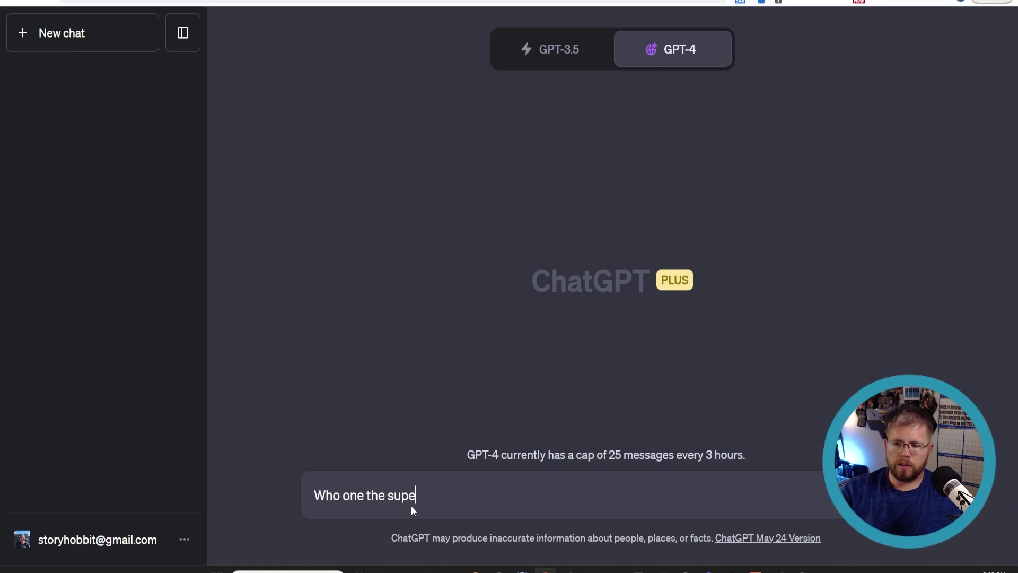
text(rbowl in 2023)
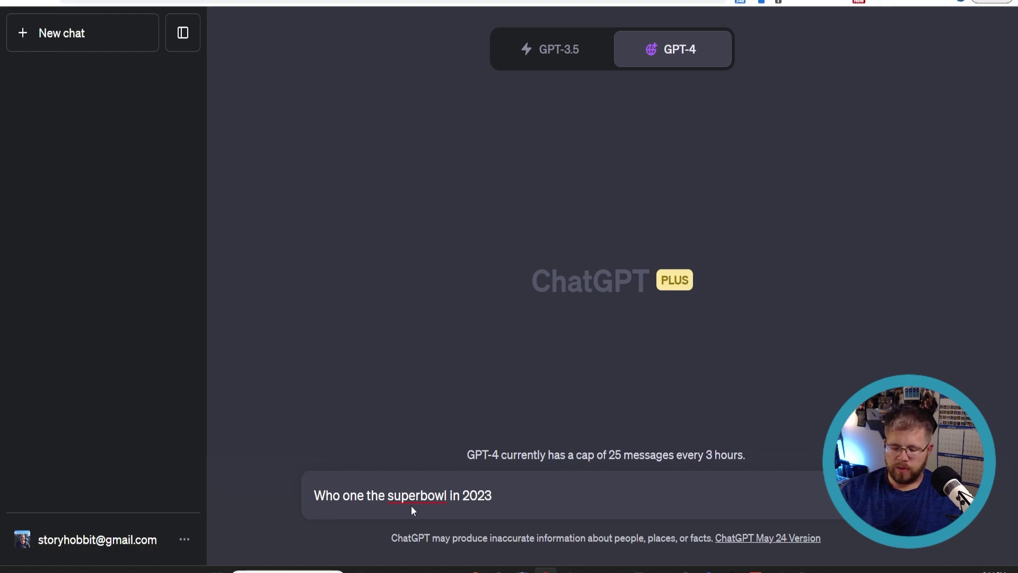
key(Return)
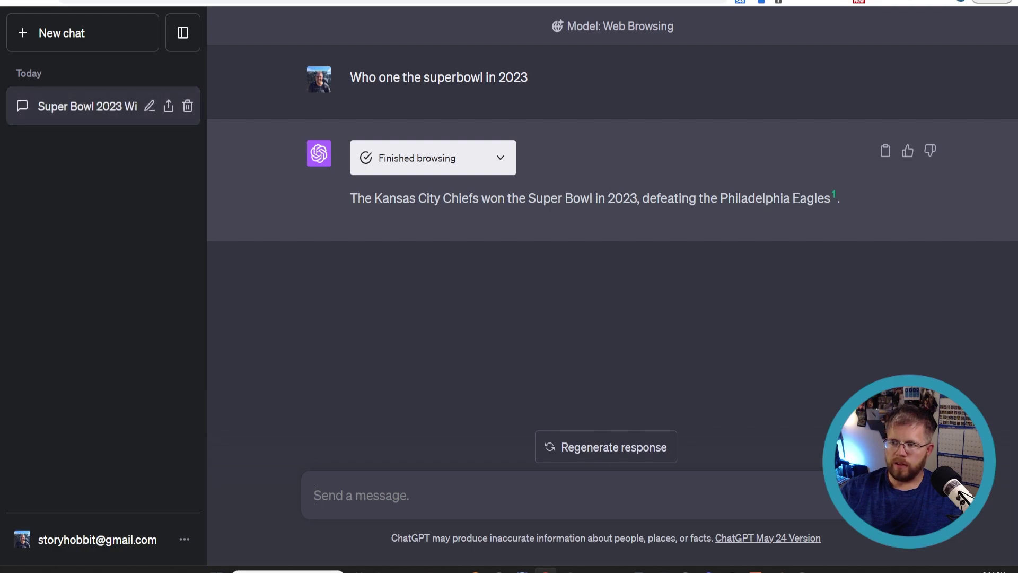
mouse_move(835, 198)
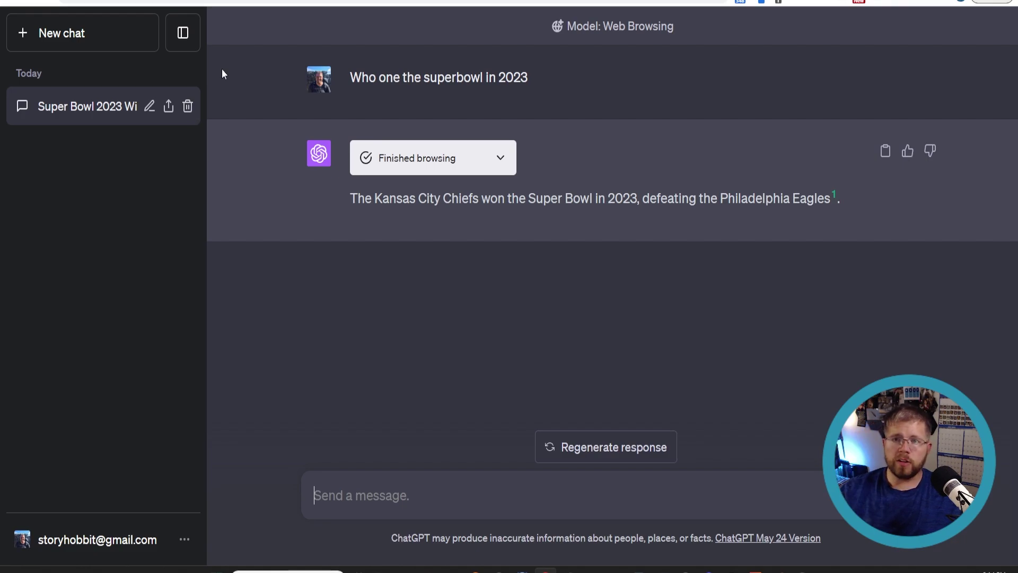
Start a new chat with GPT-4 in Plugins mode.
click(144, 33)
click(679, 64)
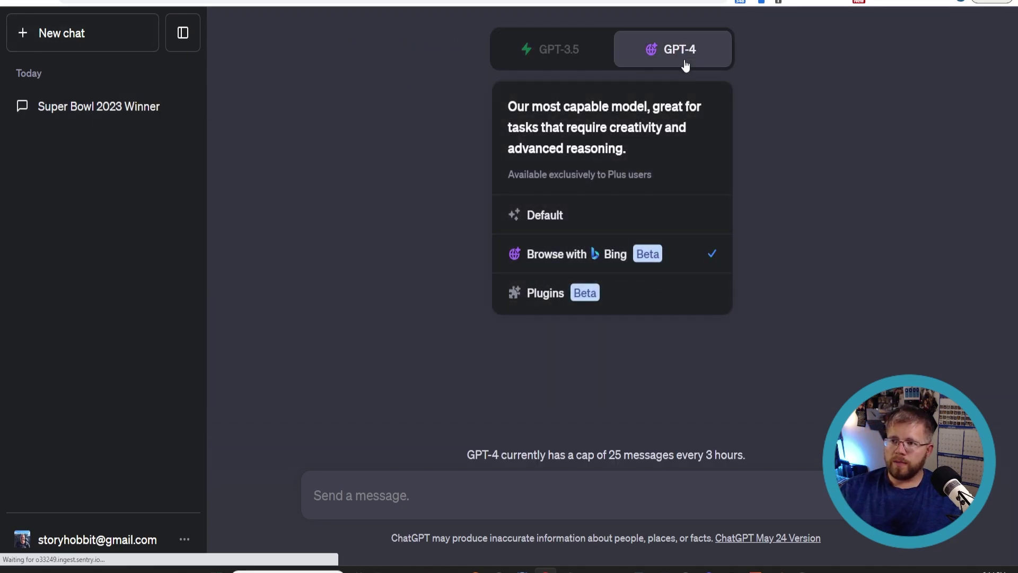
click(633, 290)
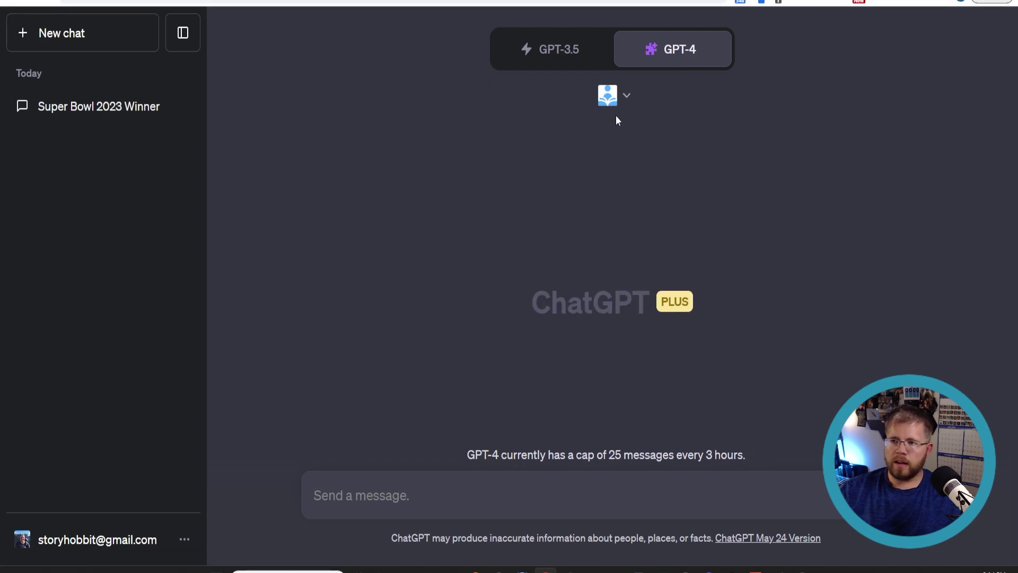
Enable Ai Tool Hunt and disable Scholarly in the plugin list.
click(626, 102)
click(578, 208)
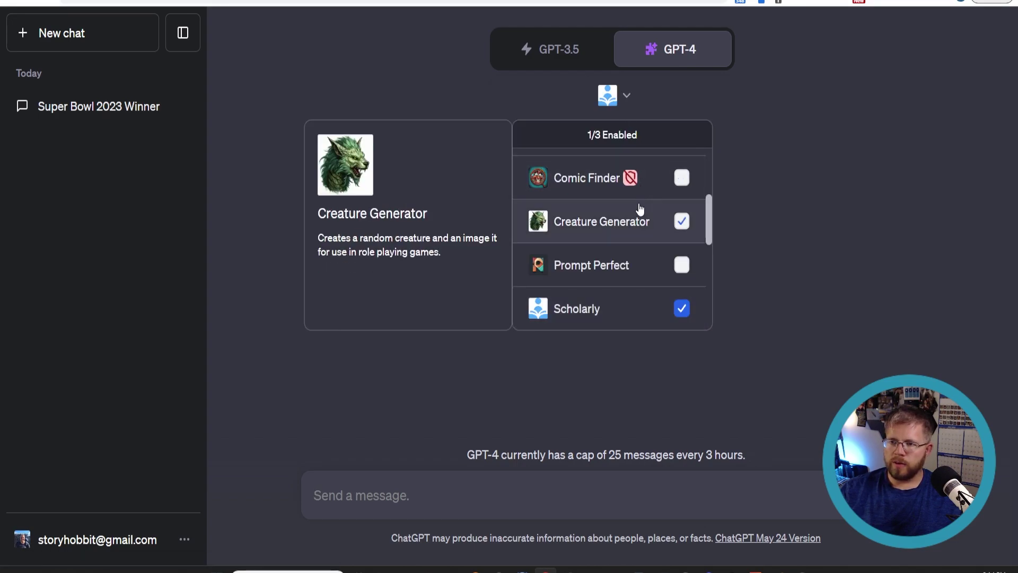
scroll(614, 243, down, 1)
scroll(614, 242, up, 4)
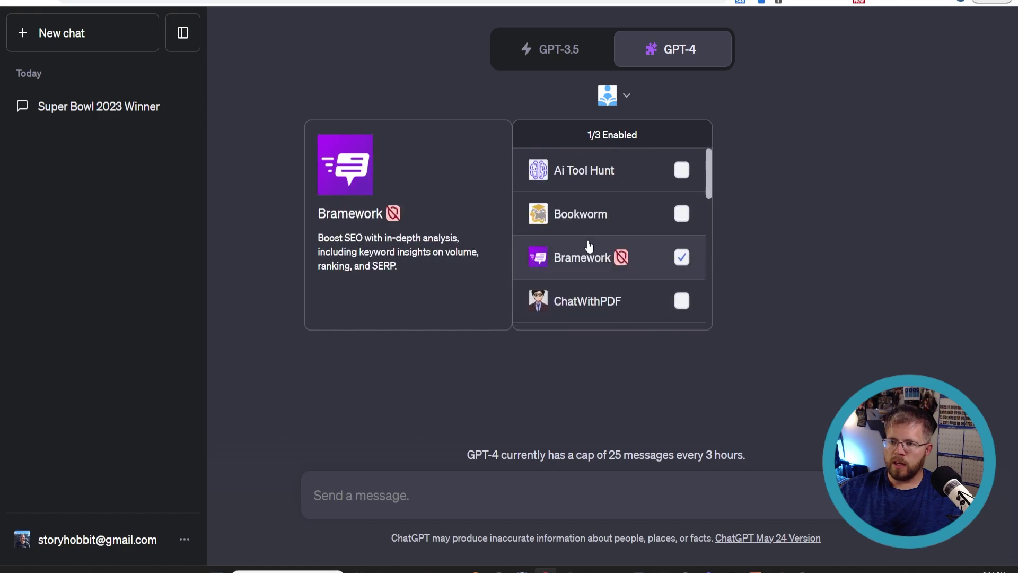
click(682, 171)
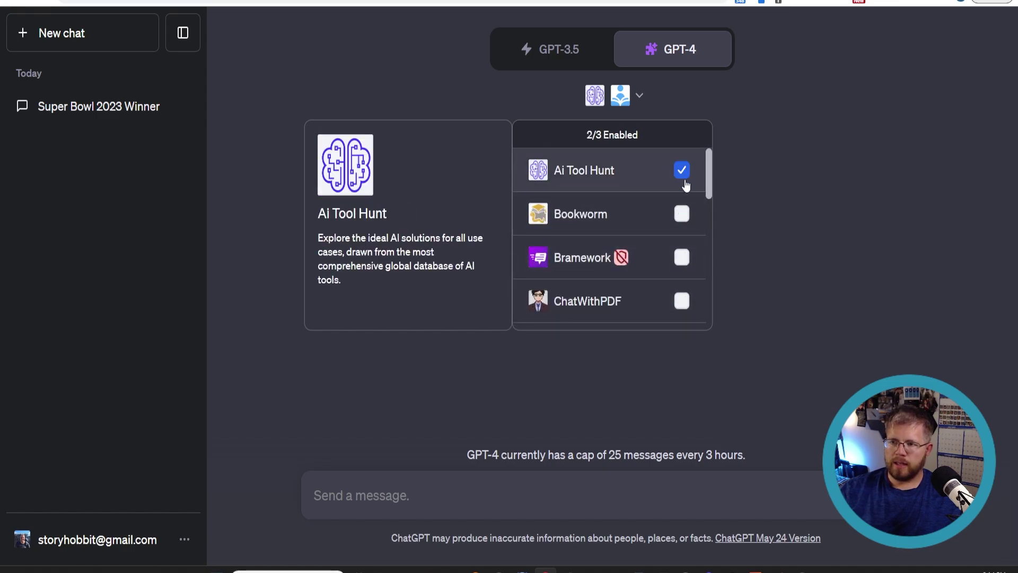
scroll(679, 218, down, 6)
scroll(682, 244, up, 2)
click(683, 244)
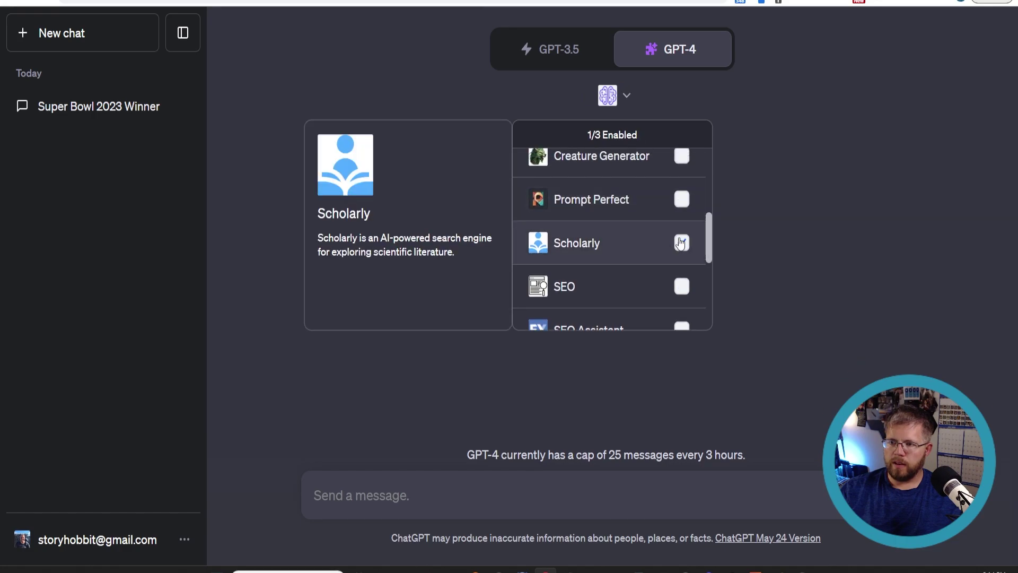
scroll(583, 228, up, 4)
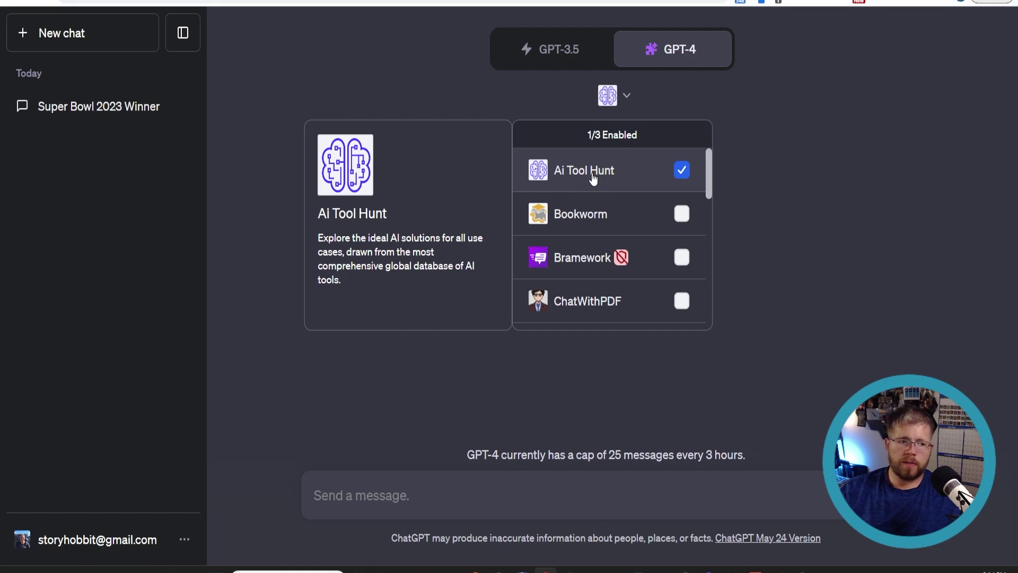
Ask Ai Tool Hunt: 'Fine me an AI tool to create animated movies'.
click(316, 495)
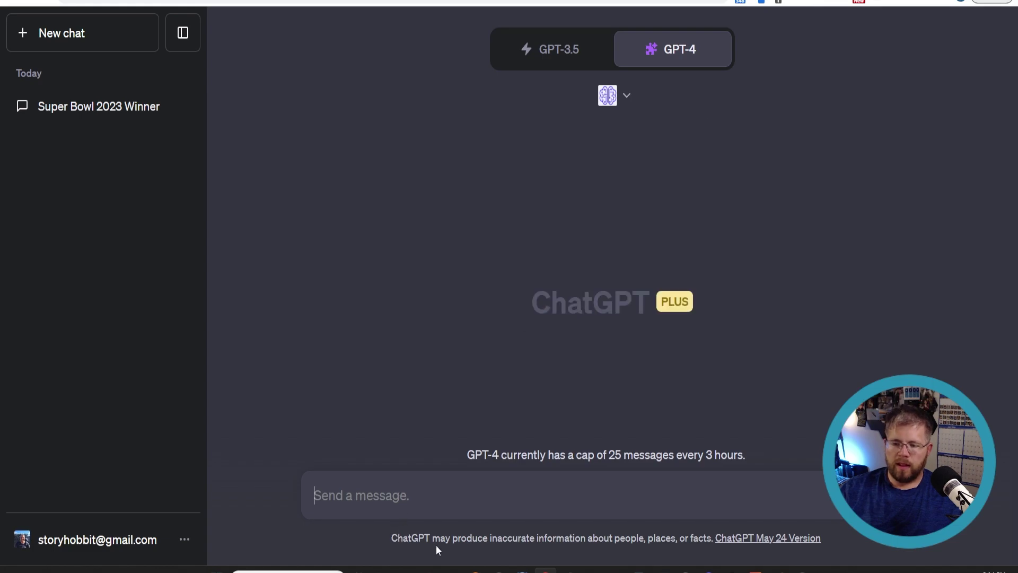
text(Fine me an A)
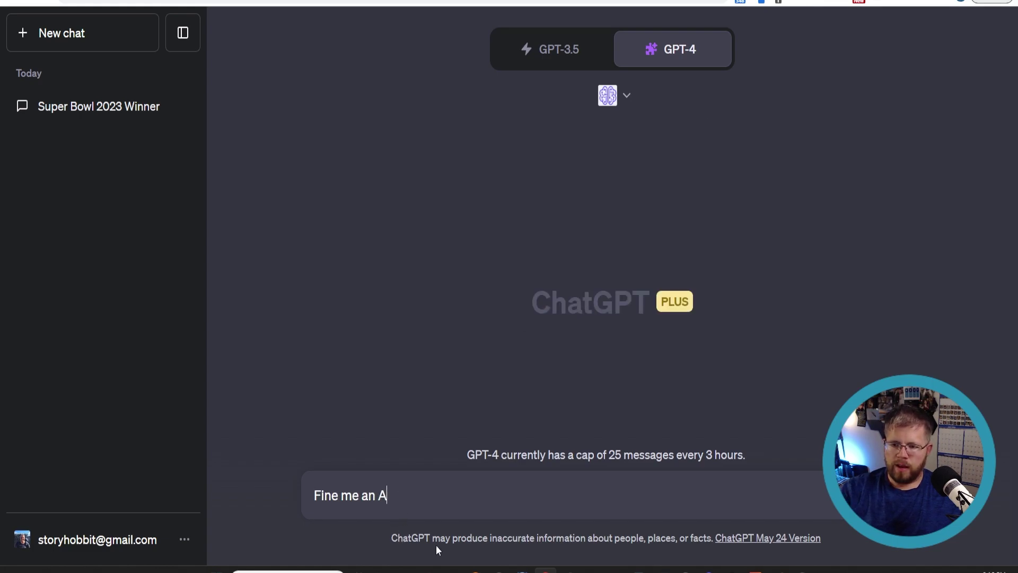
text(I tool to cre)
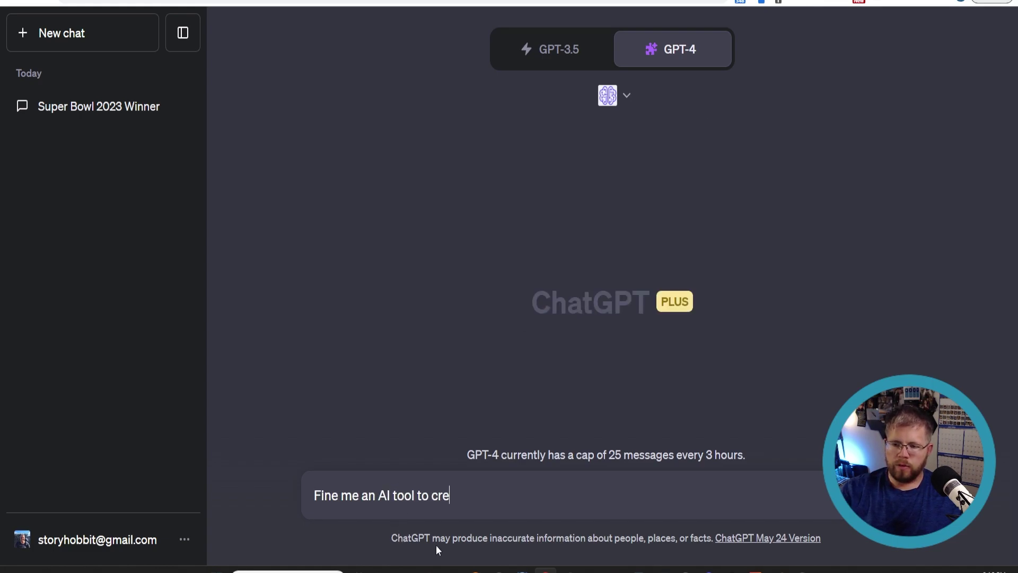
text(ate animated mov)
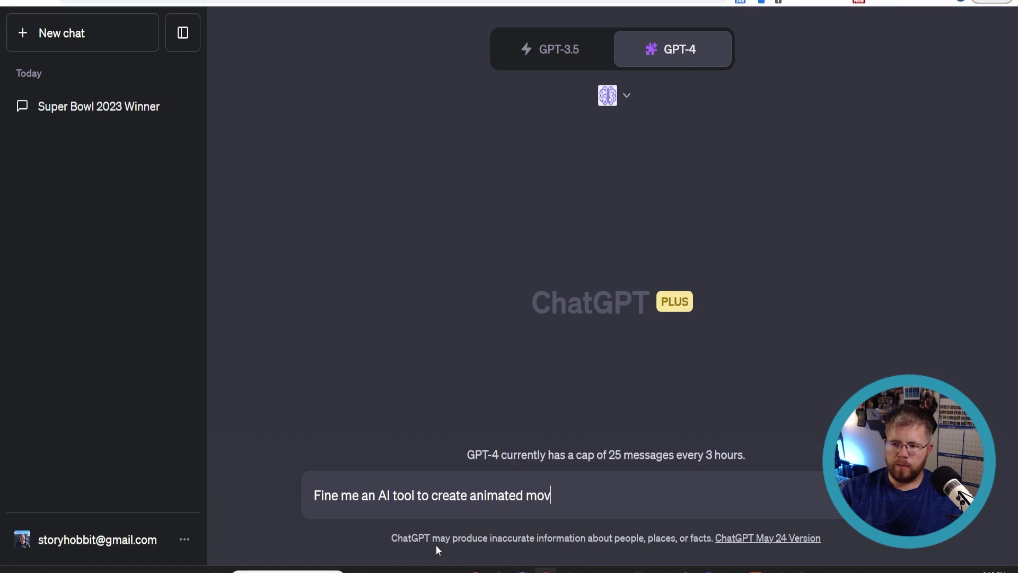
text(ies)
key(Return)
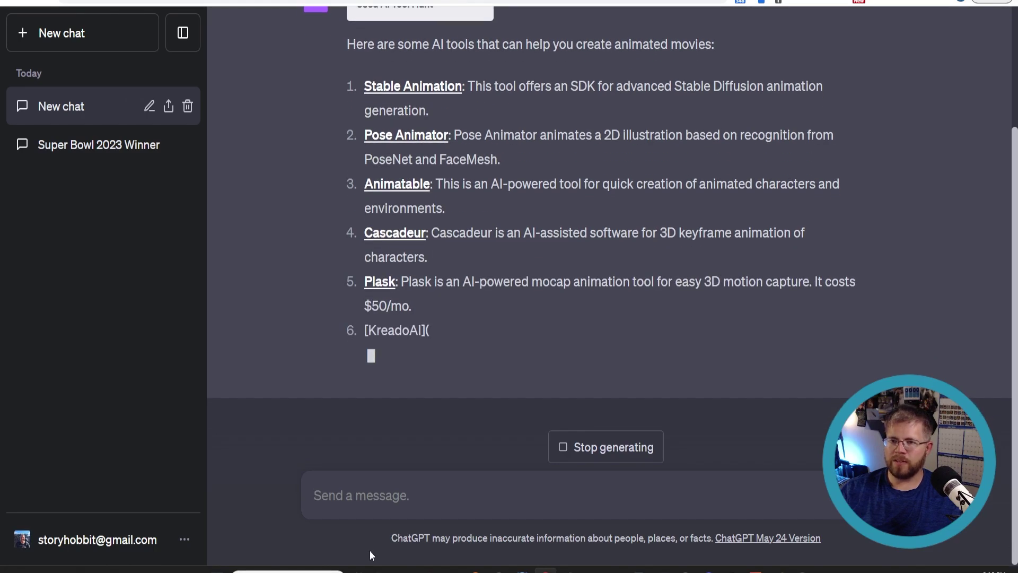
Scroll through the eight suggested tools and their aitoolhunt.com preview cards.
scroll(449, 221, up, 2)
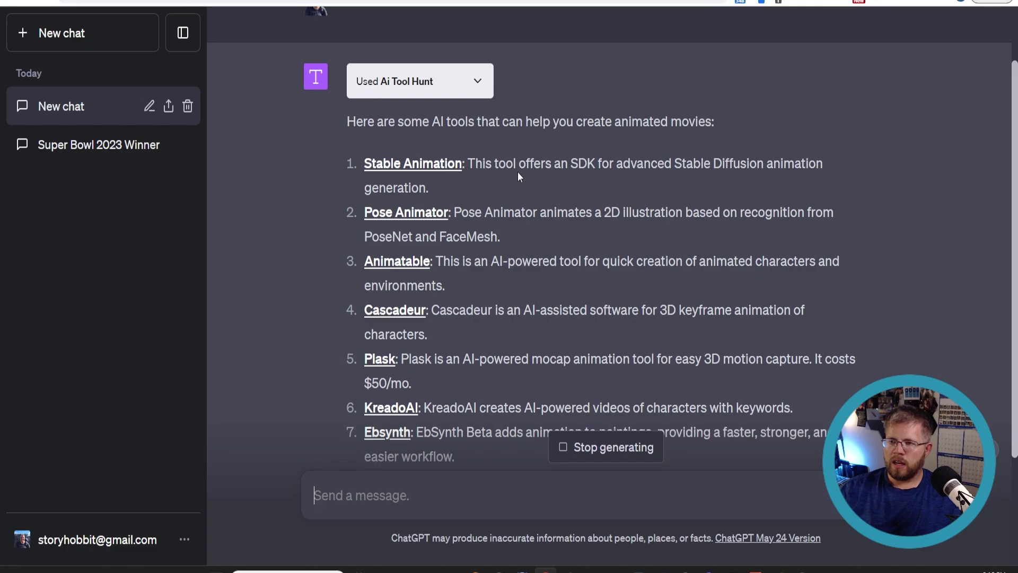
scroll(481, 205, down, 2)
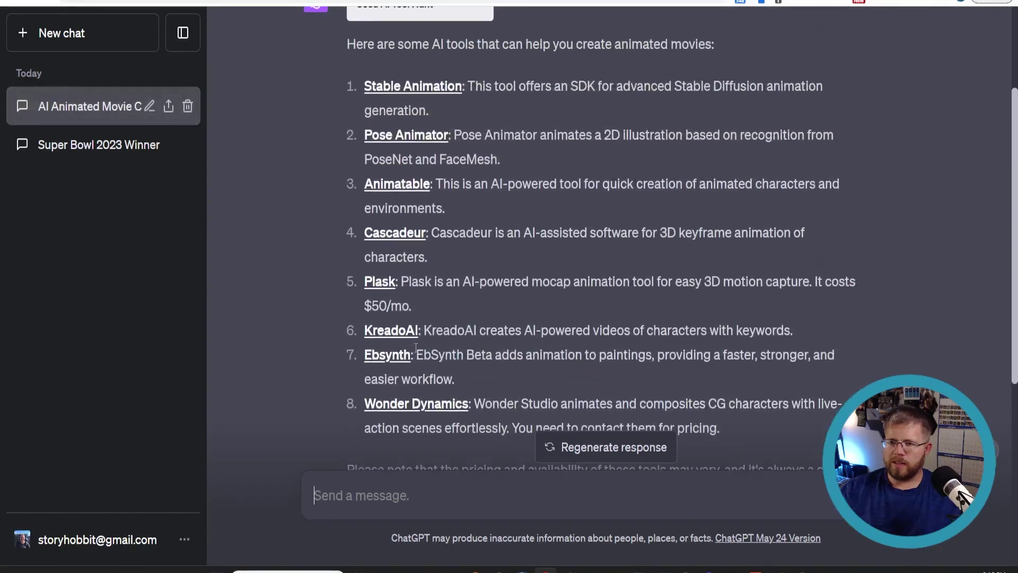
scroll(393, 334, down, 2)
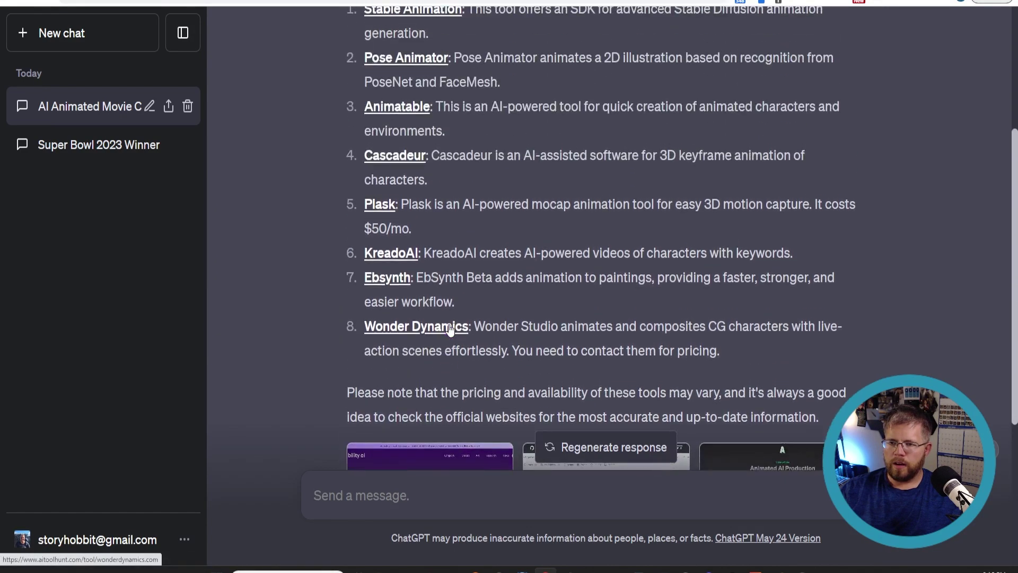
scroll(435, 329, up, 2)
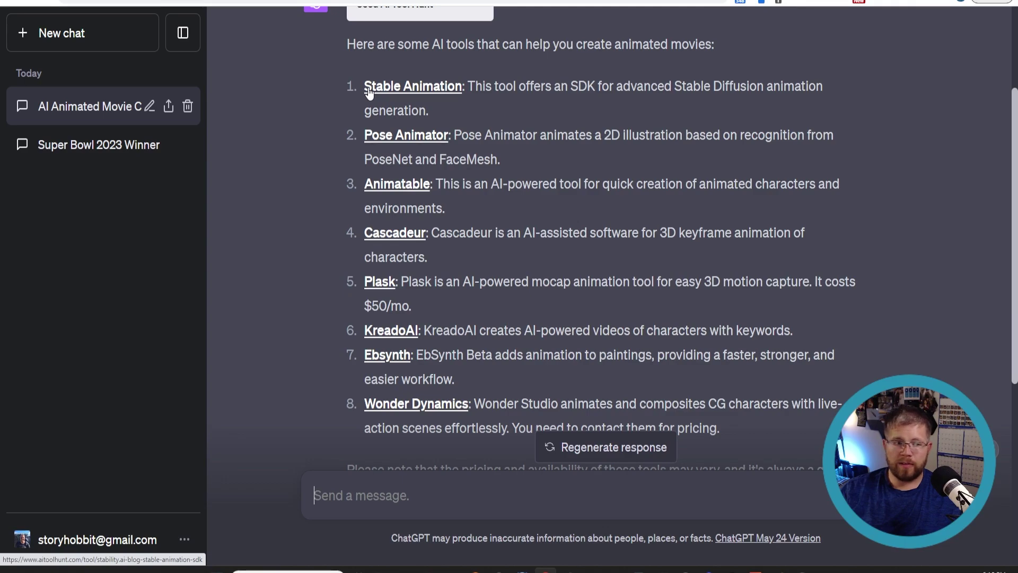
scroll(513, 381, down, 6)
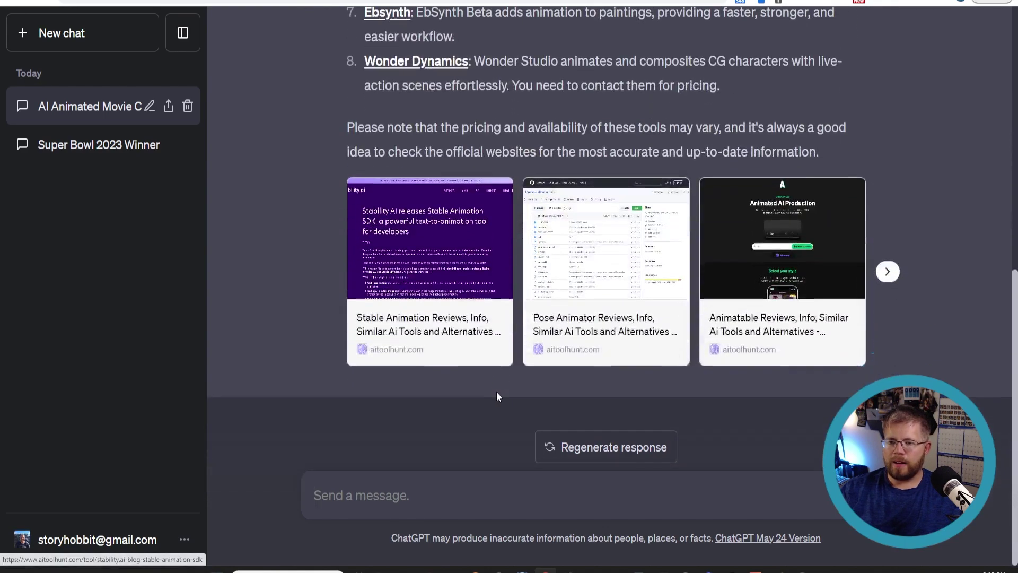
scroll(496, 392, up, 1)
scroll(487, 407, up, 8)
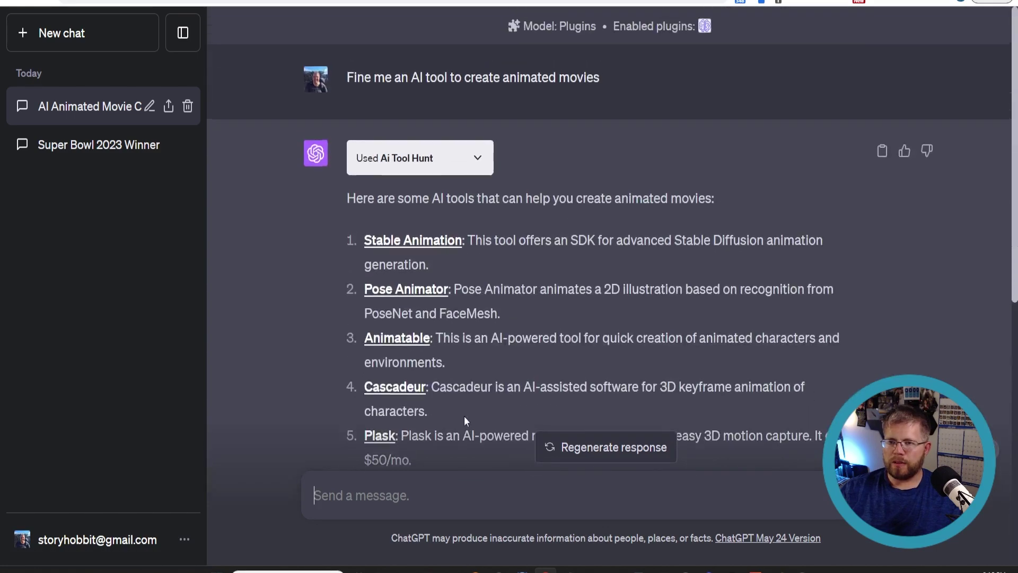
Start a new chat with GPT-4 in Plugins mode.
click(117, 51)
mouse_move(666, 54)
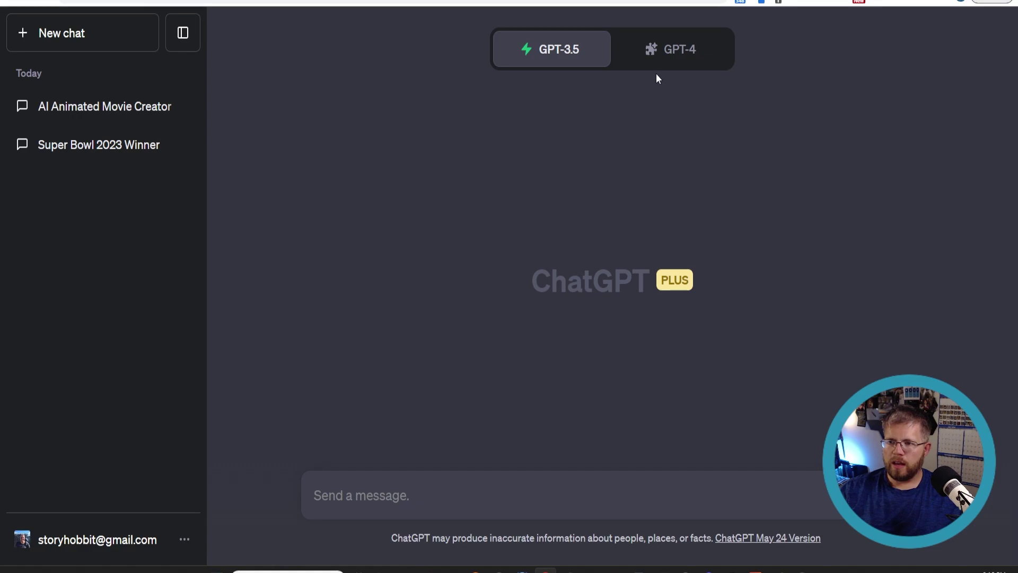
click(669, 50)
click(625, 305)
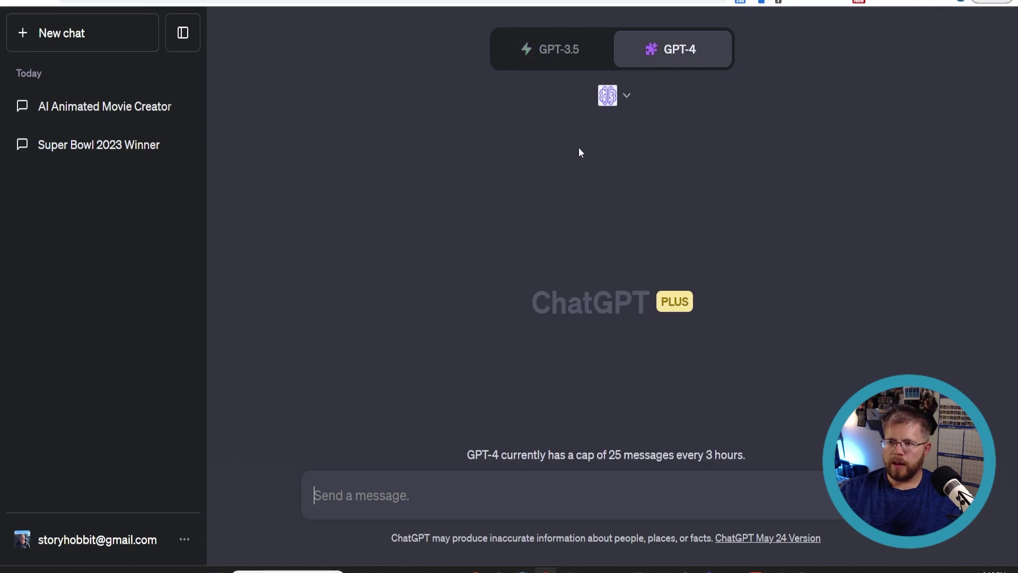
Turn off Ai Tool Hunt and enable Prompt Perfect as the only plugin.
click(635, 105)
scroll(586, 229, down, 1)
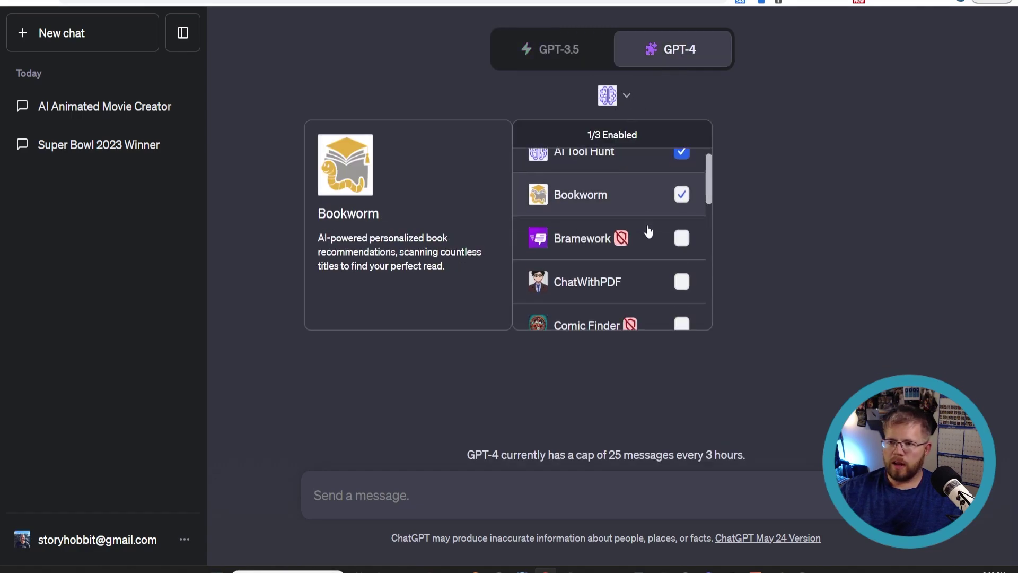
scroll(670, 211, up, 2)
click(683, 170)
scroll(558, 260, down, 3)
scroll(619, 259, down, 1)
click(680, 199)
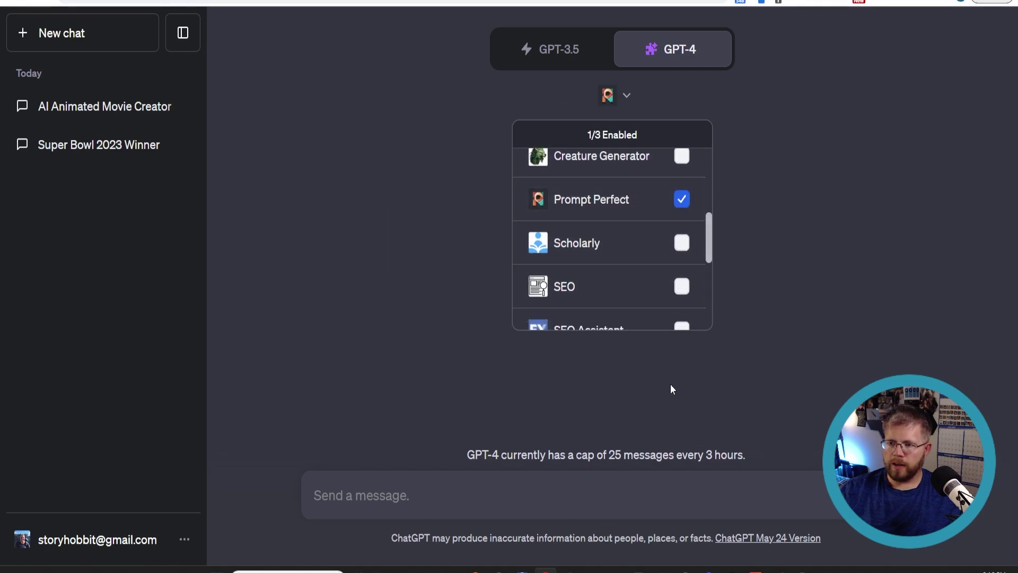
click(478, 487)
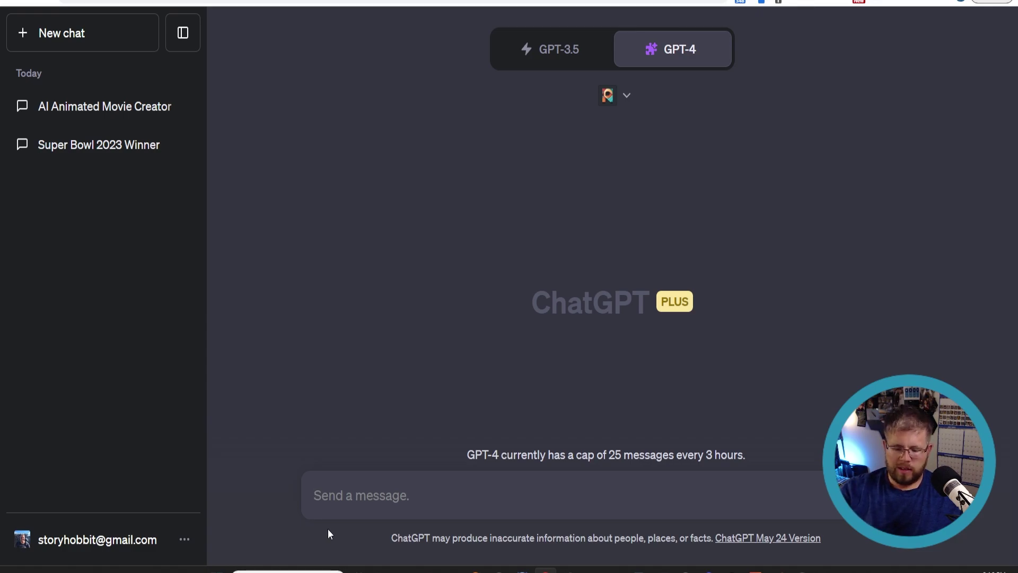
Request 'Craft a perfect prompt to generate a character profile for a fiction novel'.
text(Craft a )
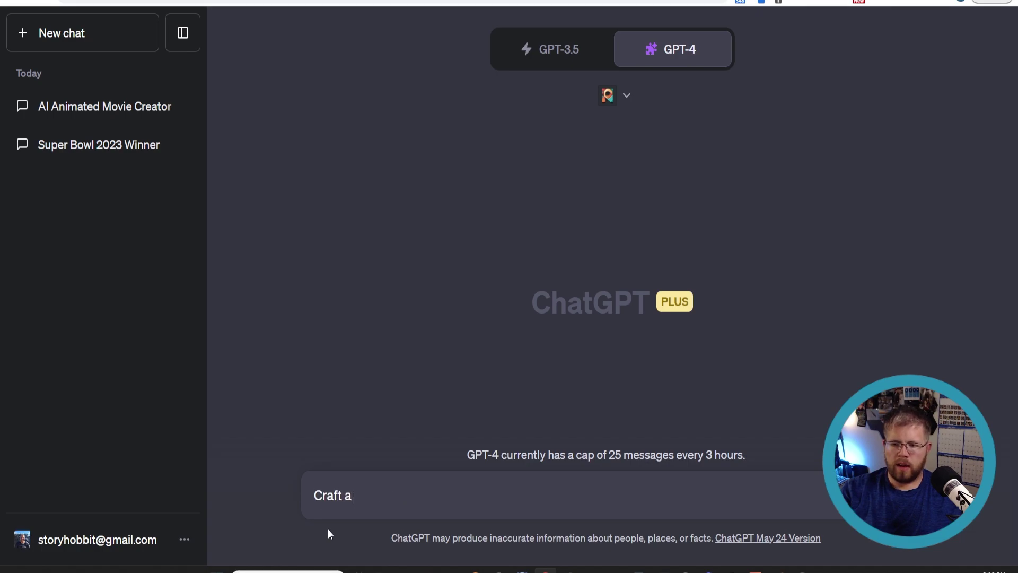
text(perfect prompt to)
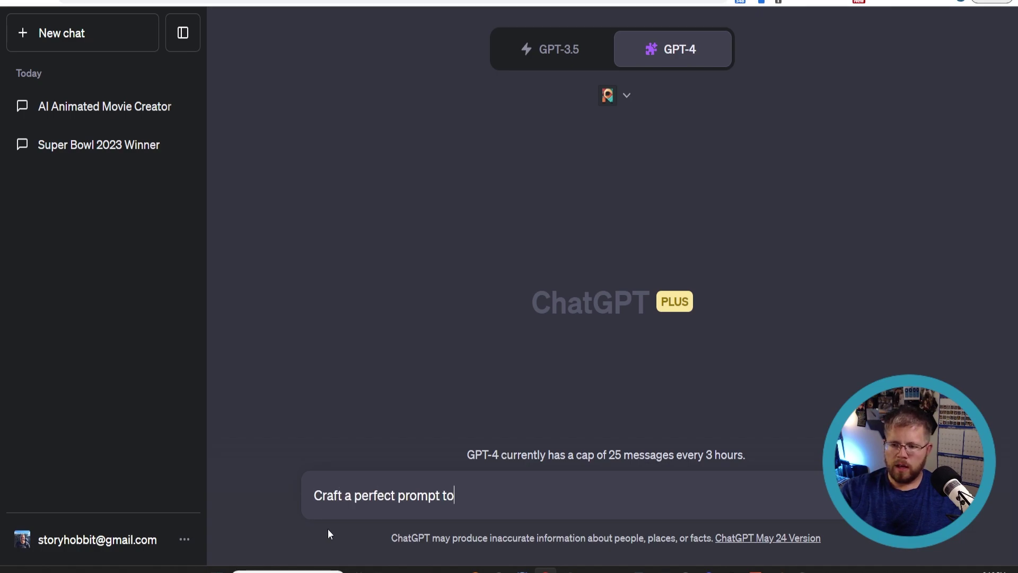
text( generate a character profil)
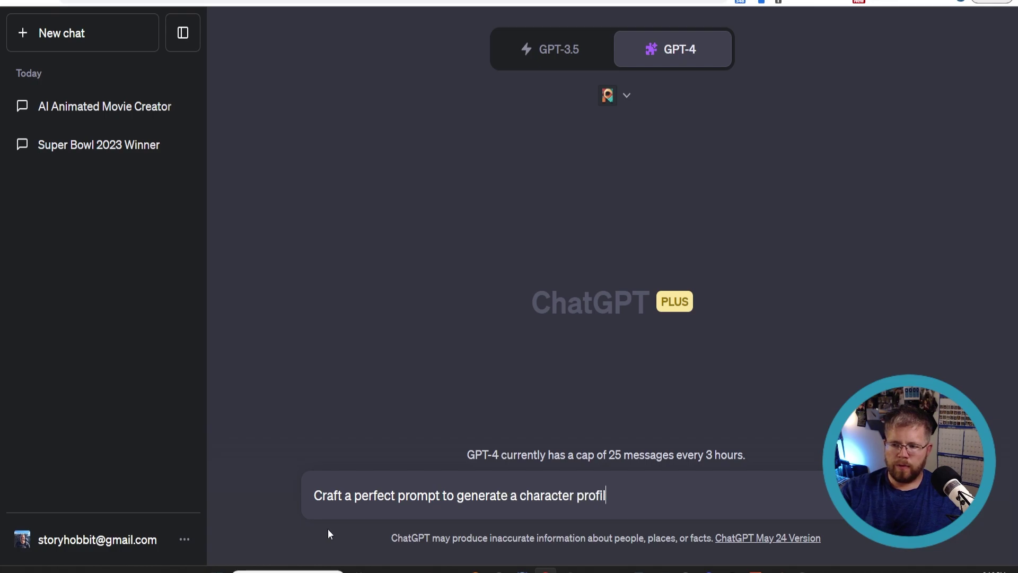
text(e for a fiction novel)
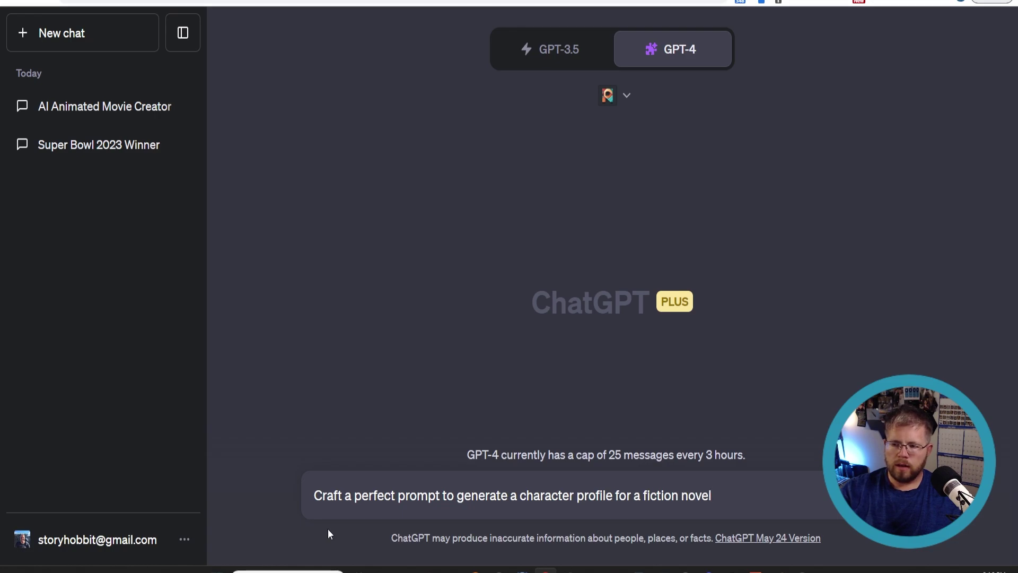
key(Return)
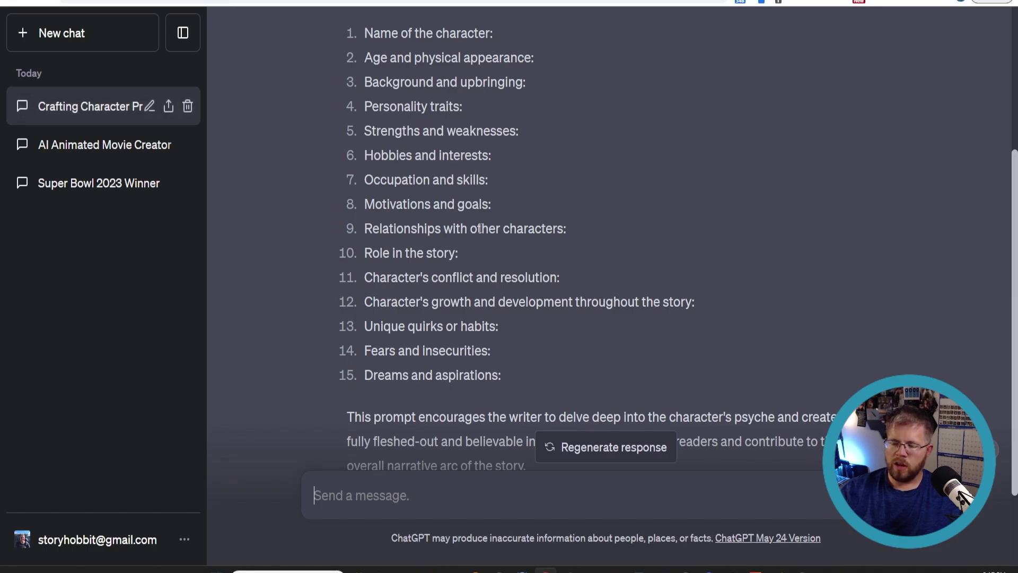
scroll(474, 288, down, 2)
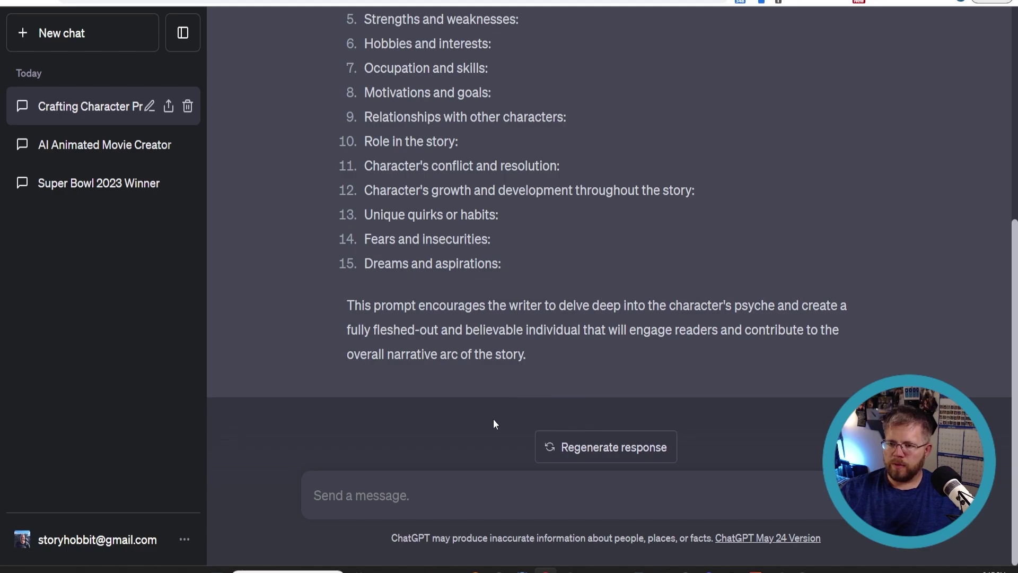
scroll(494, 419, up, 5)
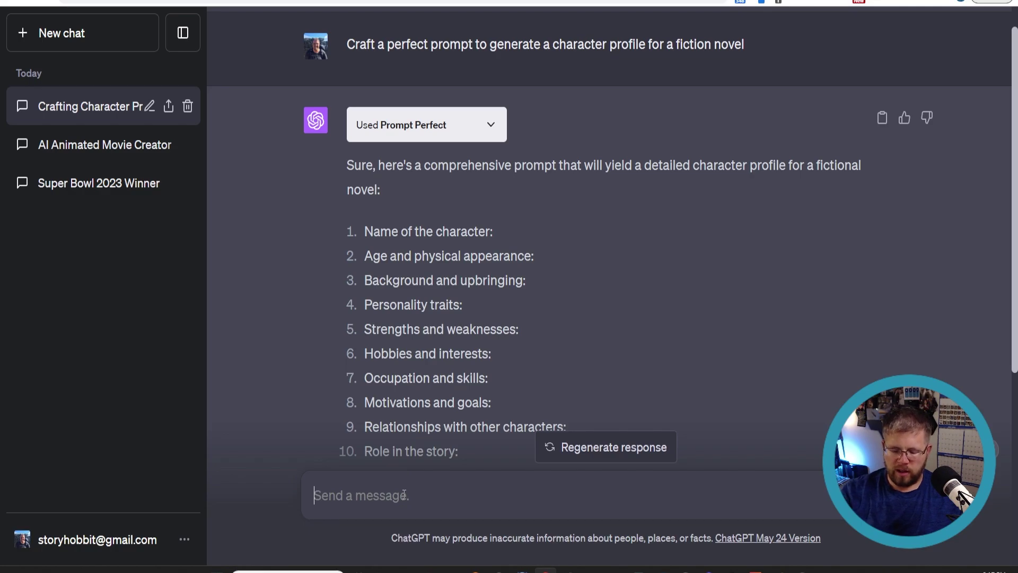
Send 'Give me a perfect prompt for brainstorming book ideas' to Prompt Perfect.
text(Give me )
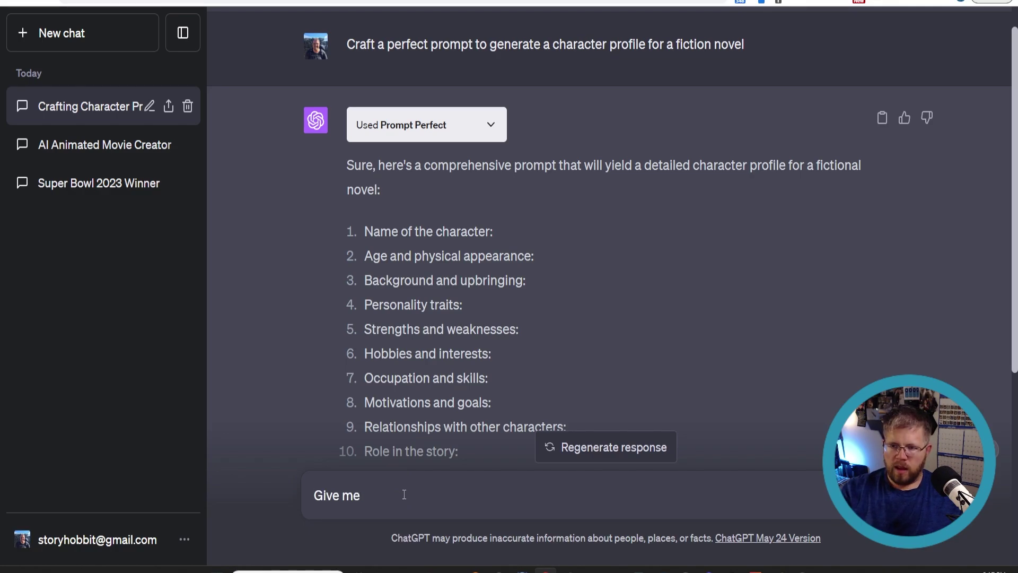
text(a perfect prompt )
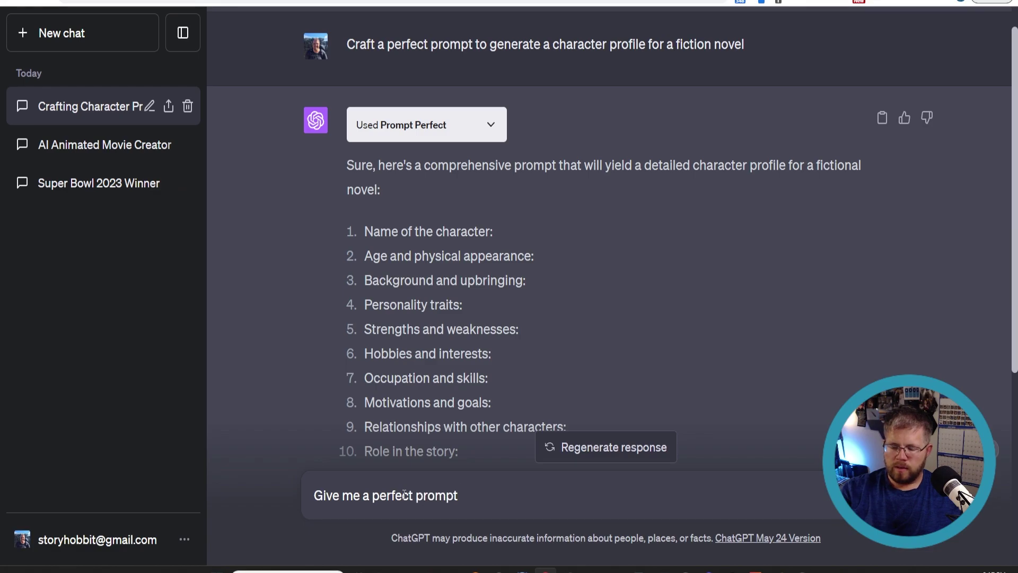
text(for brainstorming )
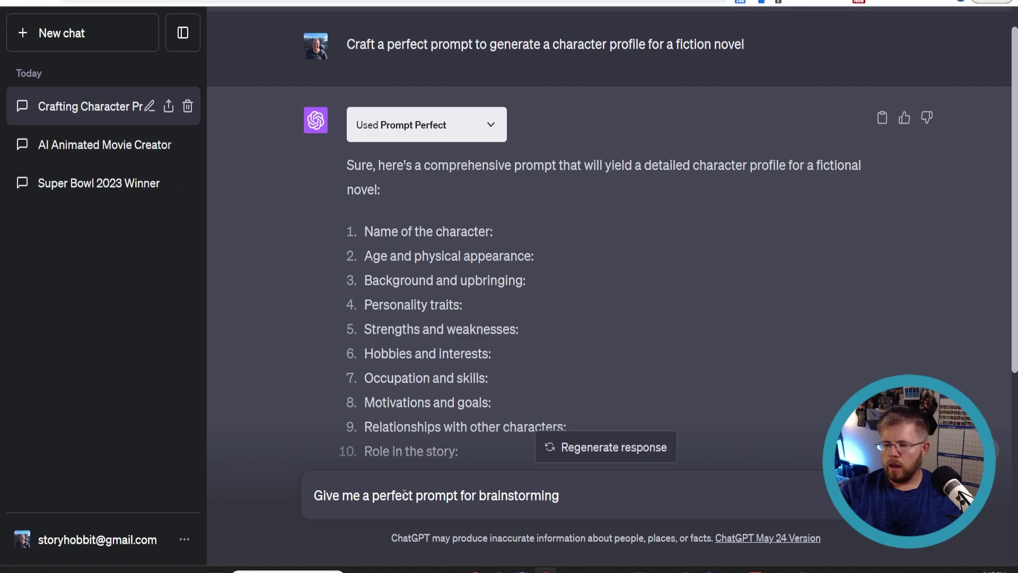
text(novel out)
key(BackSpace)
key(BackSpace)
key(BackSpace)
key(BackSpace)
key(BackSpace)
key(BackSpace)
text(book ideas)
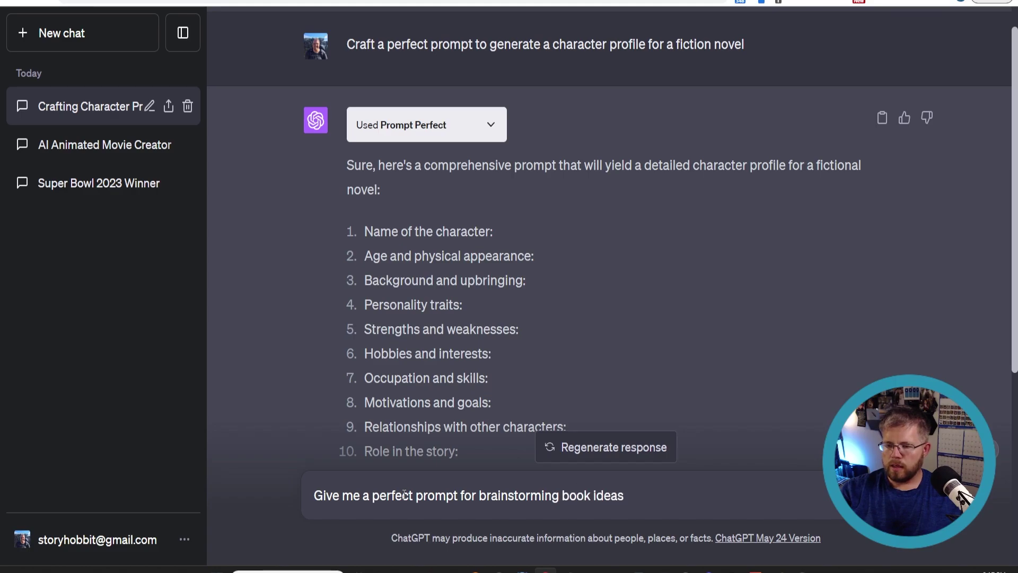
key(Return)
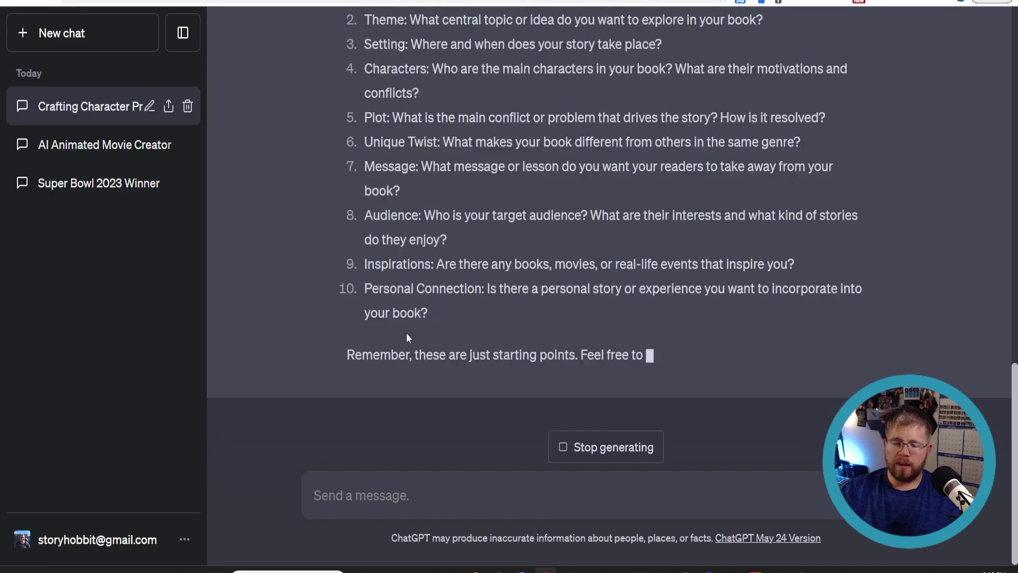
Select the ten-question book-ideas list in the reply.
scroll(422, 378, up, 3)
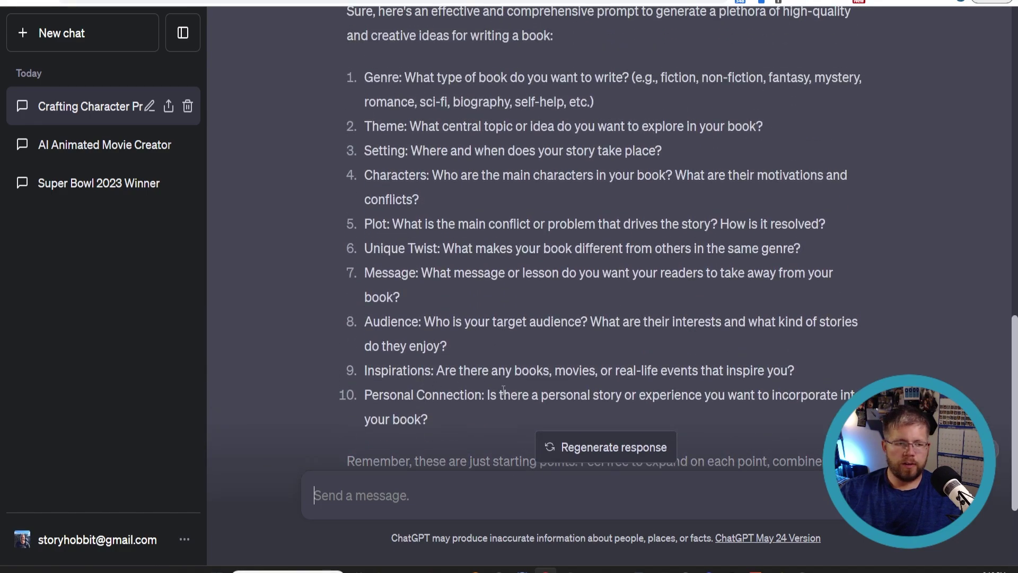
drag(431, 413, 361, 74)
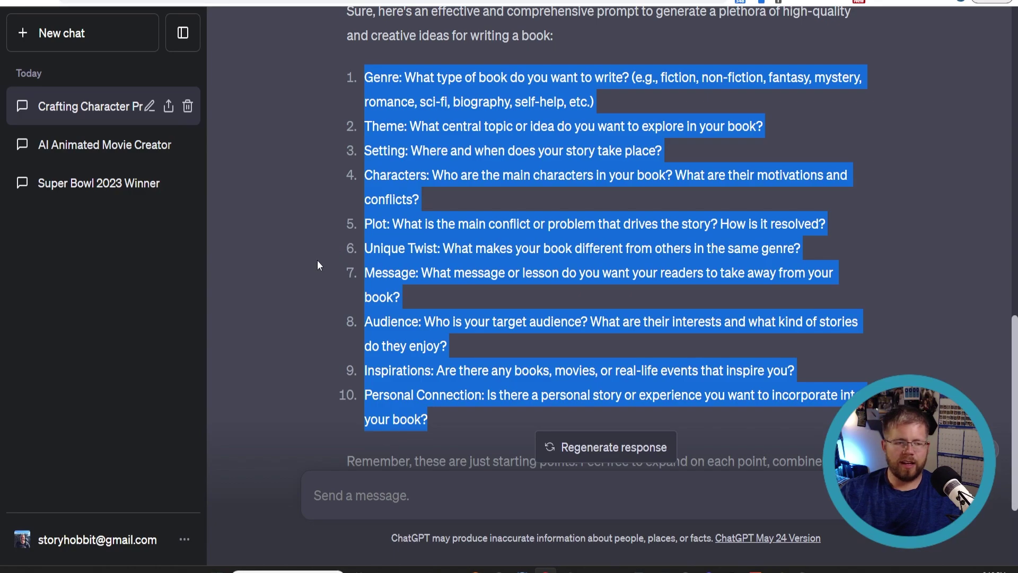
scroll(308, 286, down, 3)
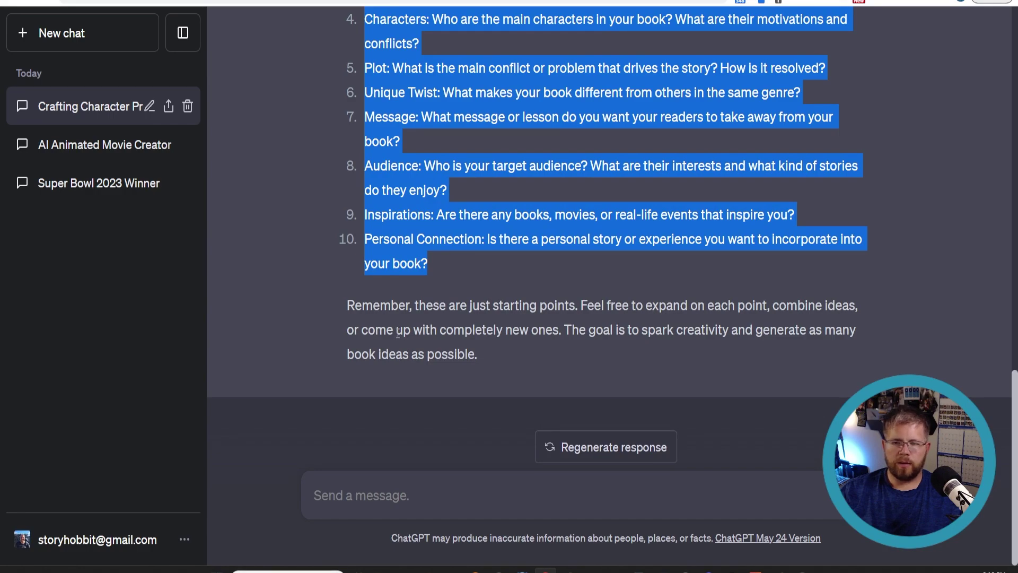
Start a new GPT-4 chat in Plugins mode.
click(87, 33)
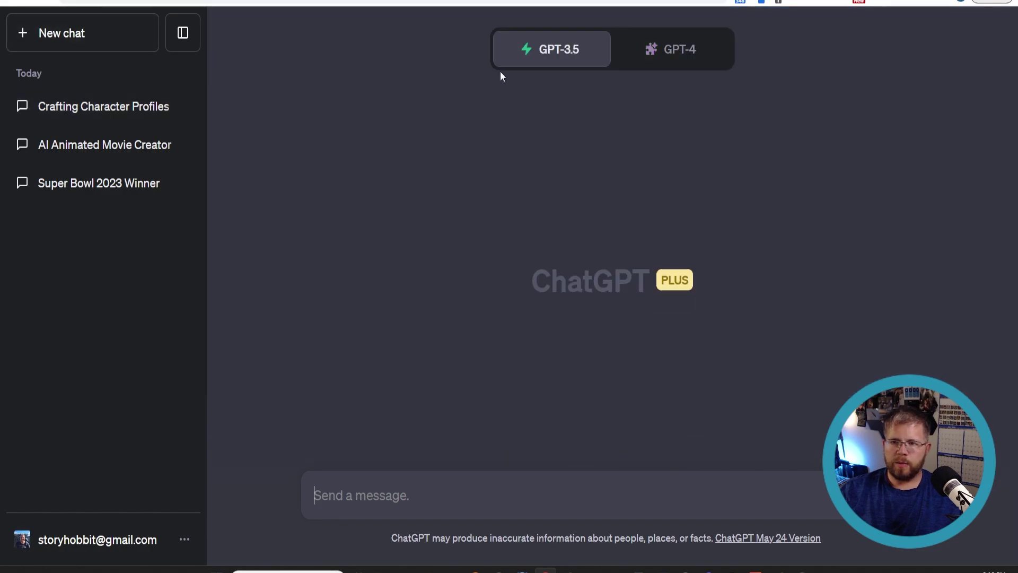
click(672, 53)
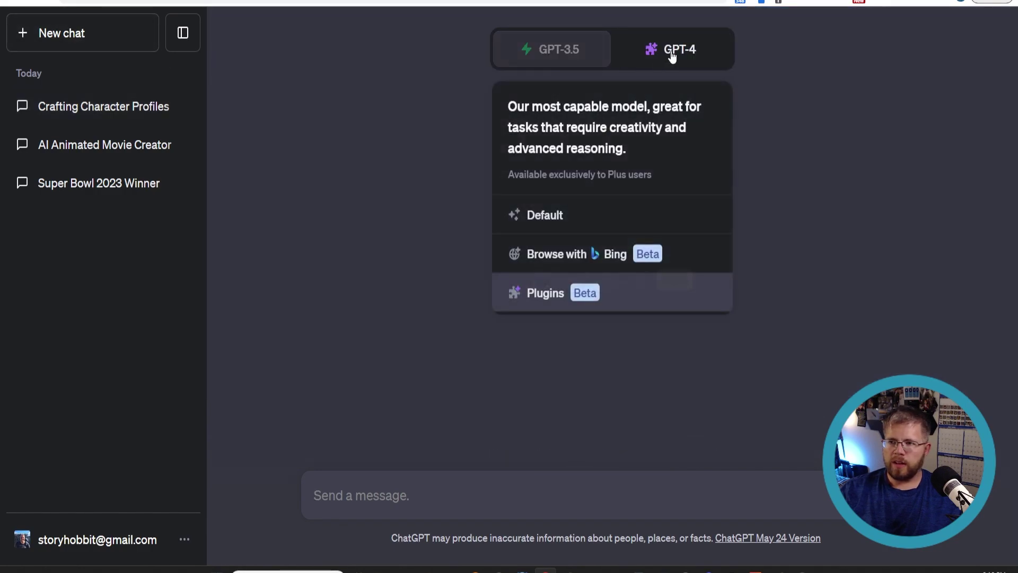
click(661, 301)
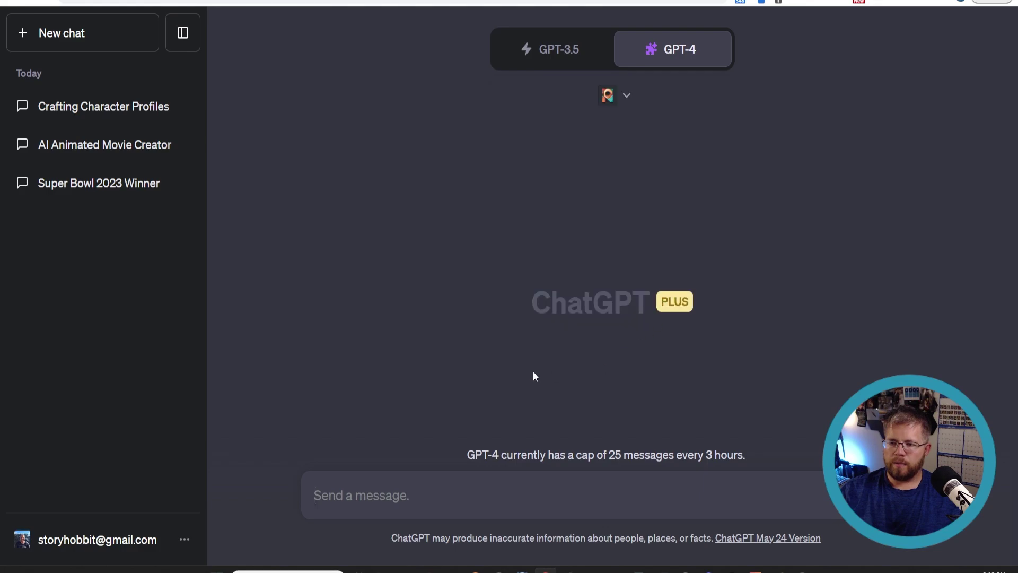
Disable Prompt Perfect and enable Creature Generator as the only plugin.
click(616, 98)
click(682, 221)
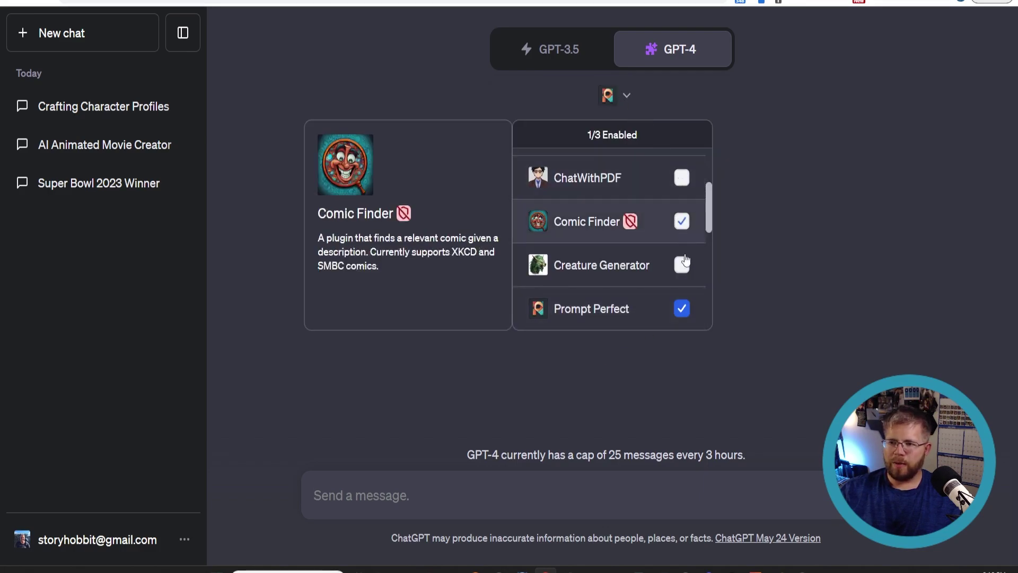
click(682, 310)
click(682, 266)
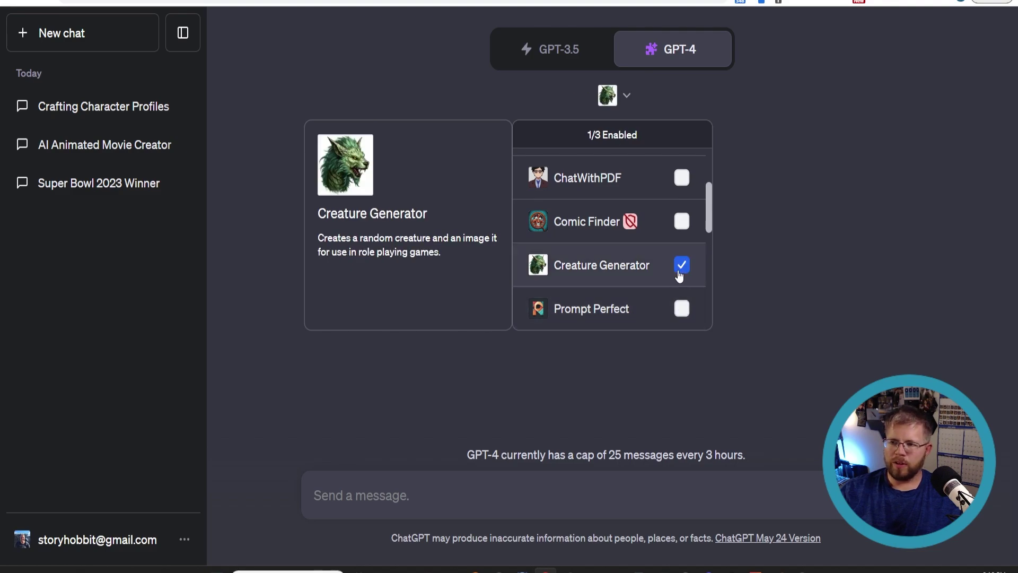
click(737, 110)
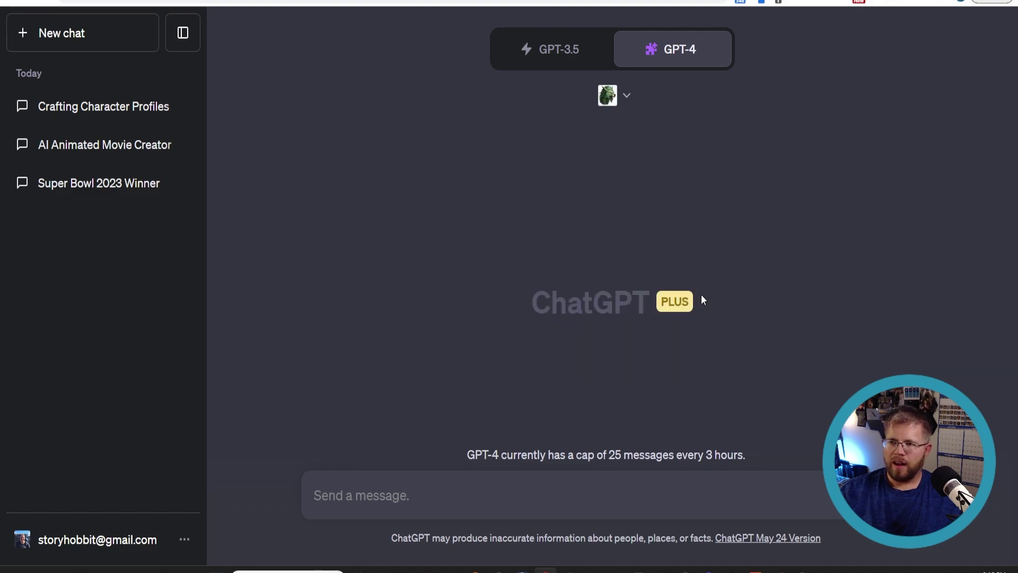
click(622, 96)
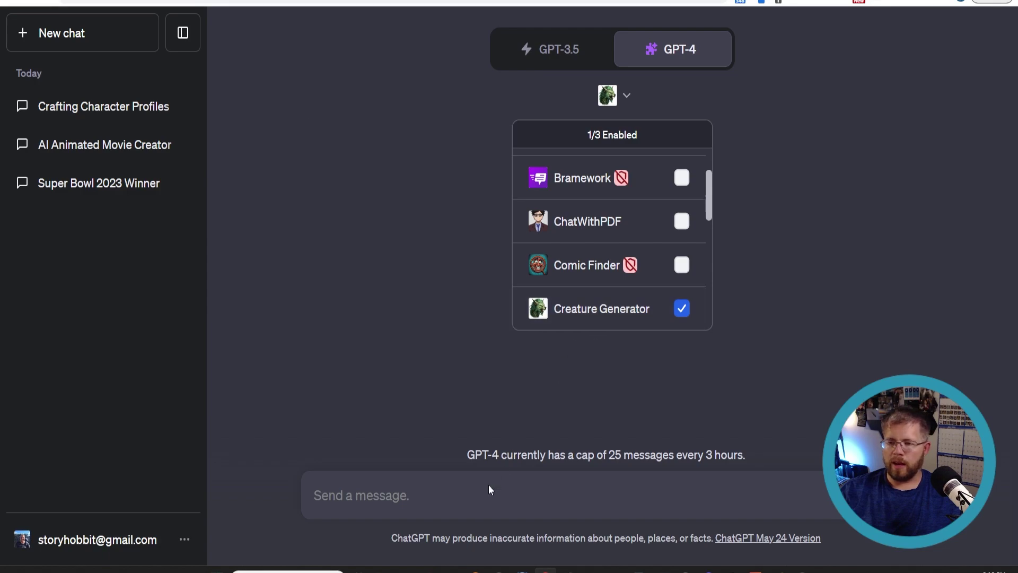
click(382, 495)
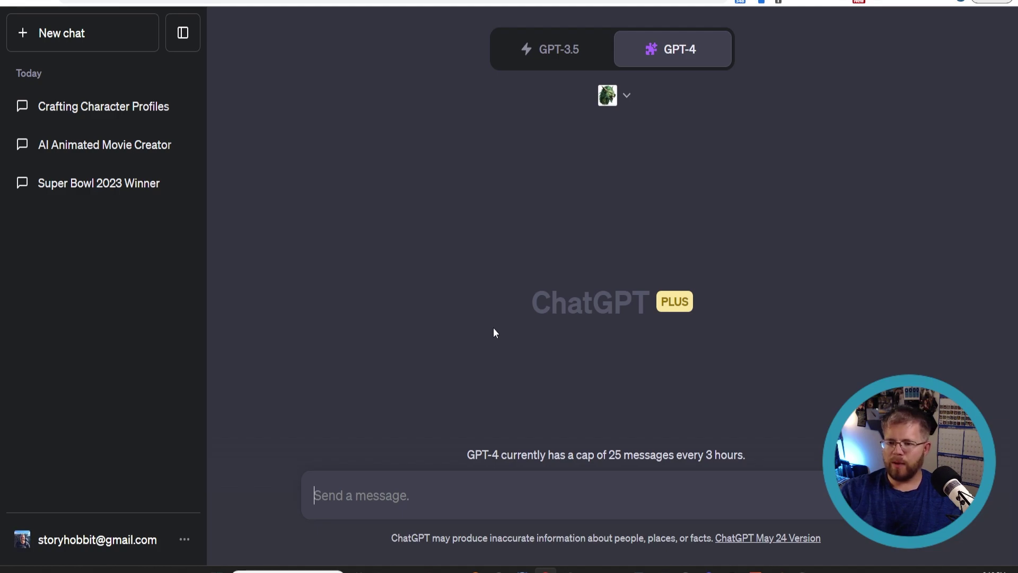
Ask 'Create a random monster for me' and answer 'Swamp' for its environment.
text(Create a random monster for me)
key(Return)
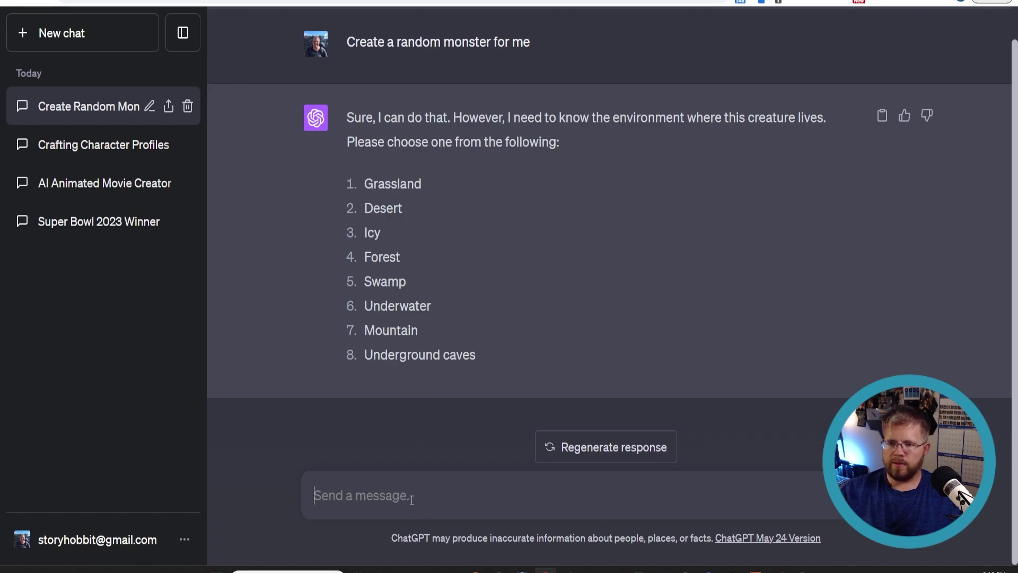
text(Swamp)
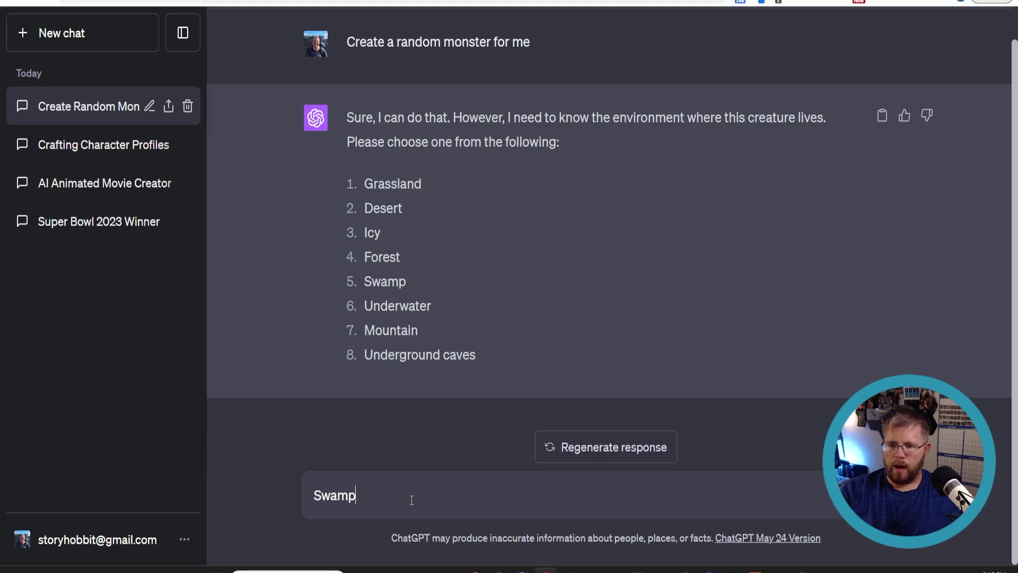
key(Return)
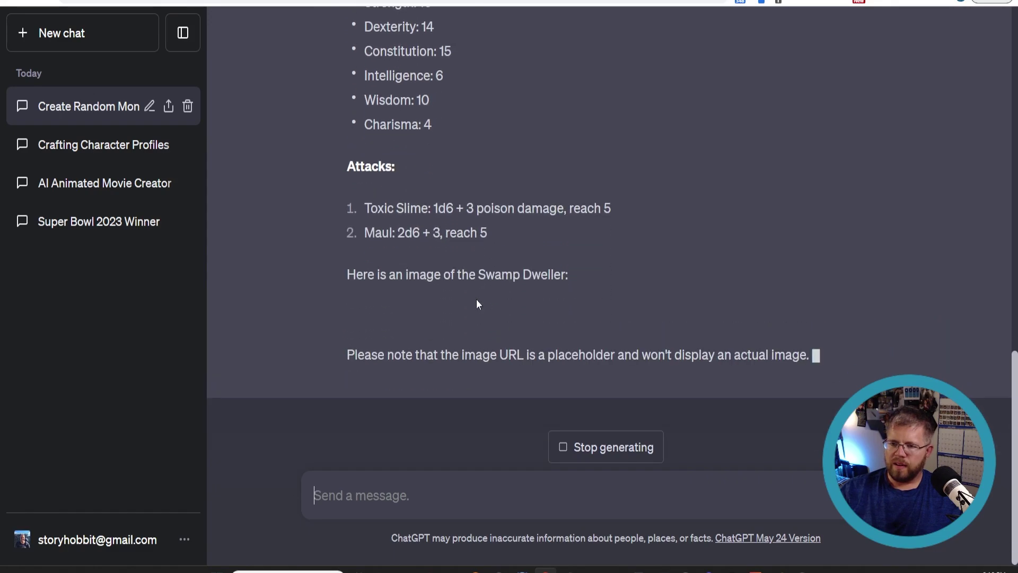
Review the Swamp Dweller's description, stats and attacks in the reply.
scroll(477, 299, up, 4)
scroll(476, 299, down, 5)
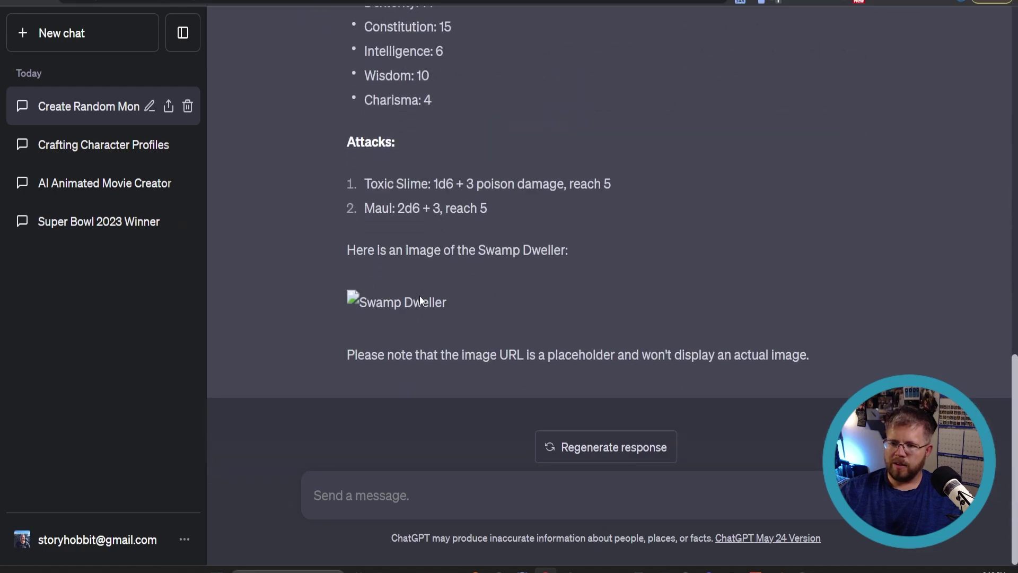
scroll(420, 300, up, 6)
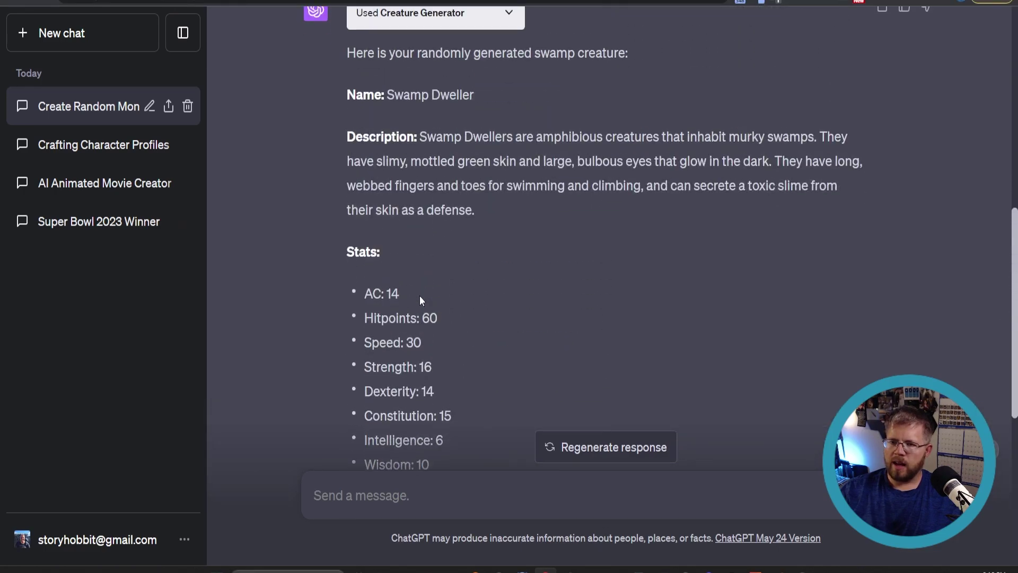
scroll(419, 295, up, 1)
drag(389, 171, 494, 173)
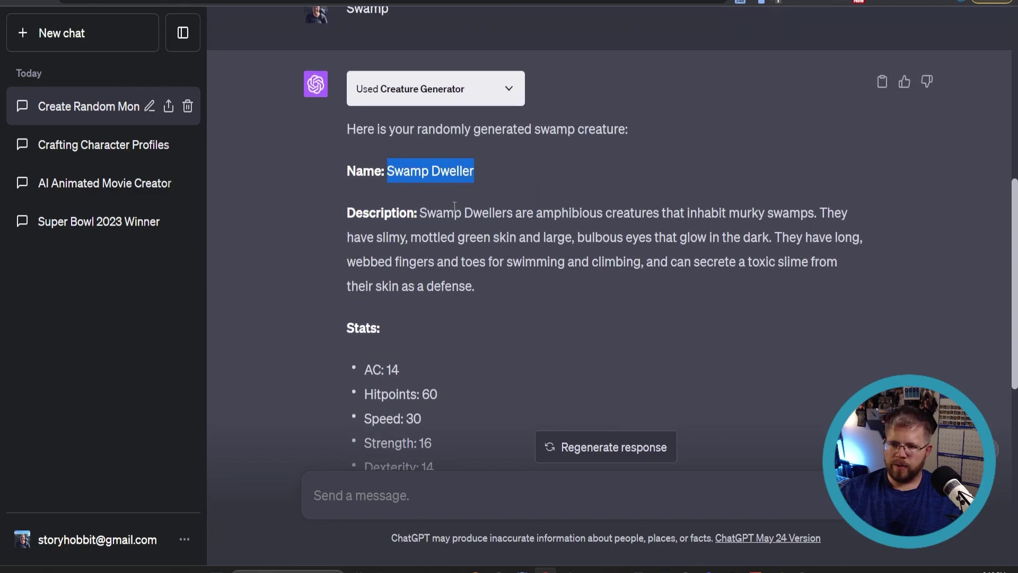
drag(425, 212, 505, 300)
scroll(505, 300, down, 1)
scroll(502, 301, down, 5)
scroll(397, 188, up, 2)
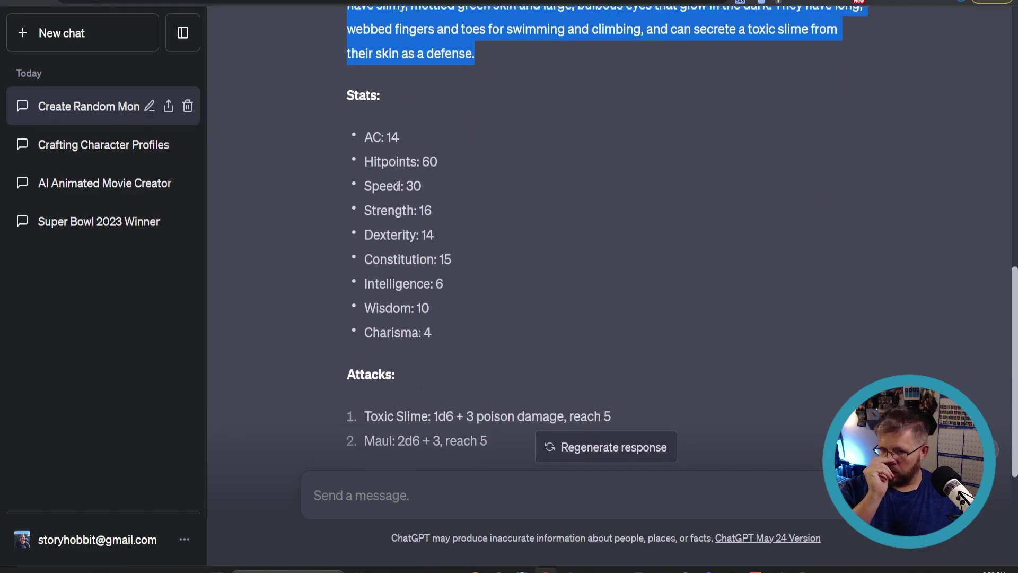
scroll(390, 229, down, 4)
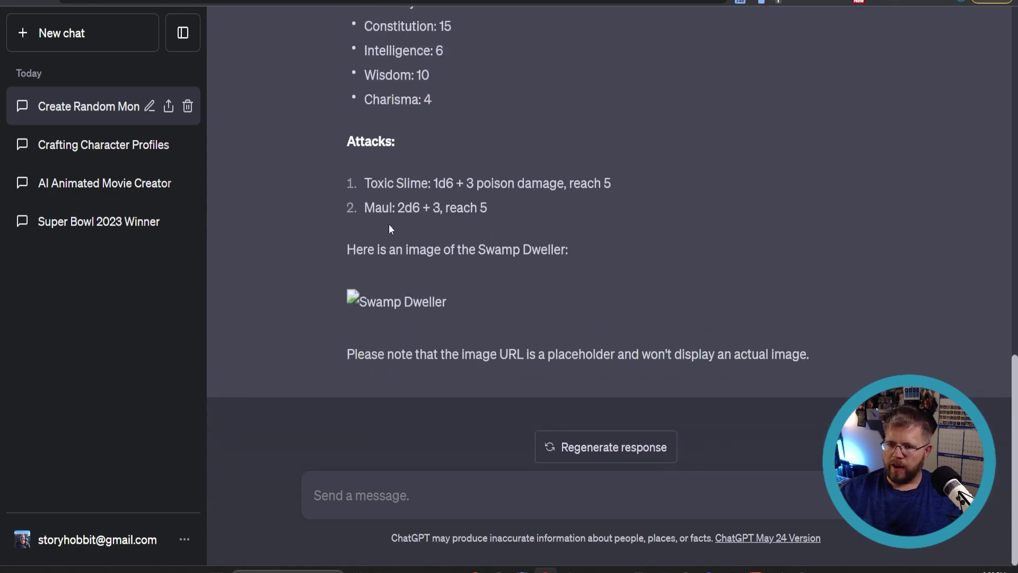
scroll(393, 234, up, 10)
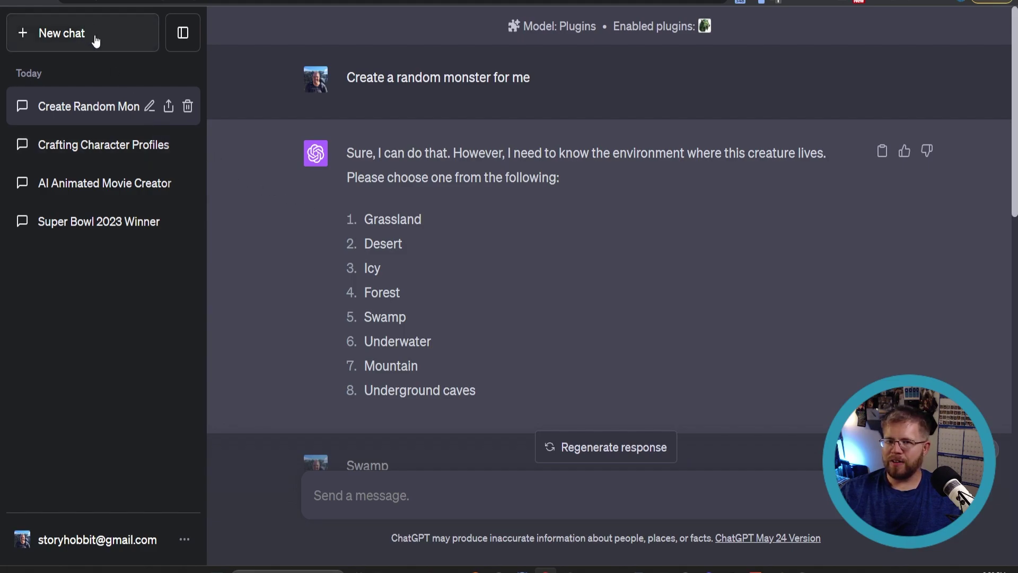
Start a fresh chat with GPT-4 in Plugins mode.
click(95, 41)
mouse_move(673, 51)
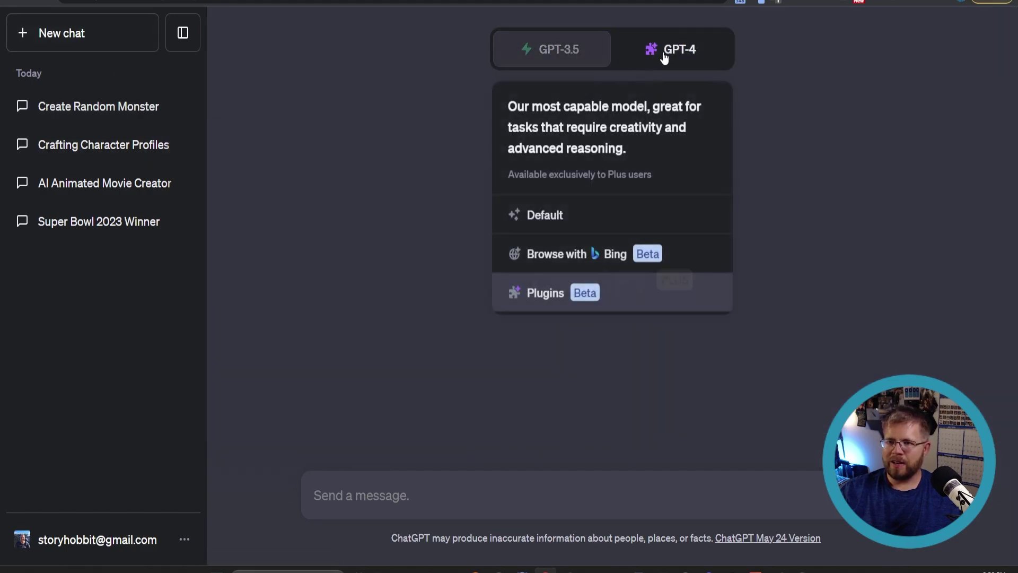
click(594, 292)
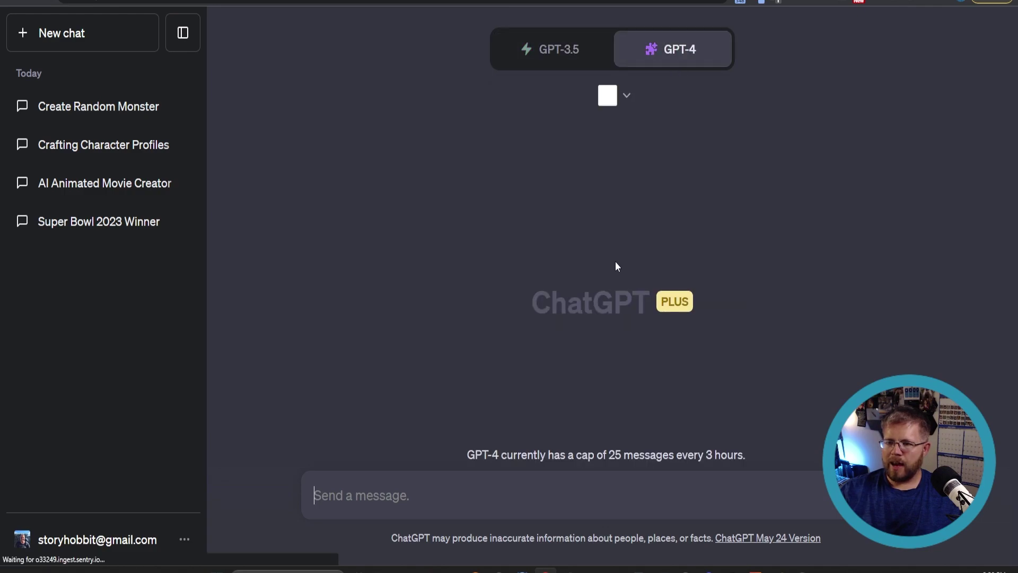
Swap Creature Generator for WebPilot in the plugin list and open a new browser tab.
click(627, 96)
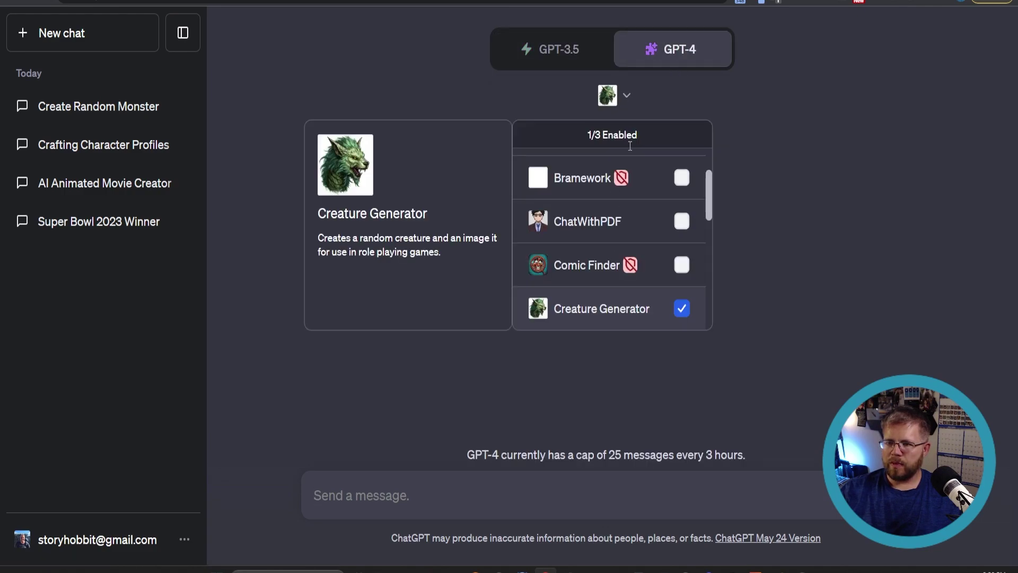
click(683, 308)
scroll(651, 281, down, 3)
scroll(650, 281, down, 5)
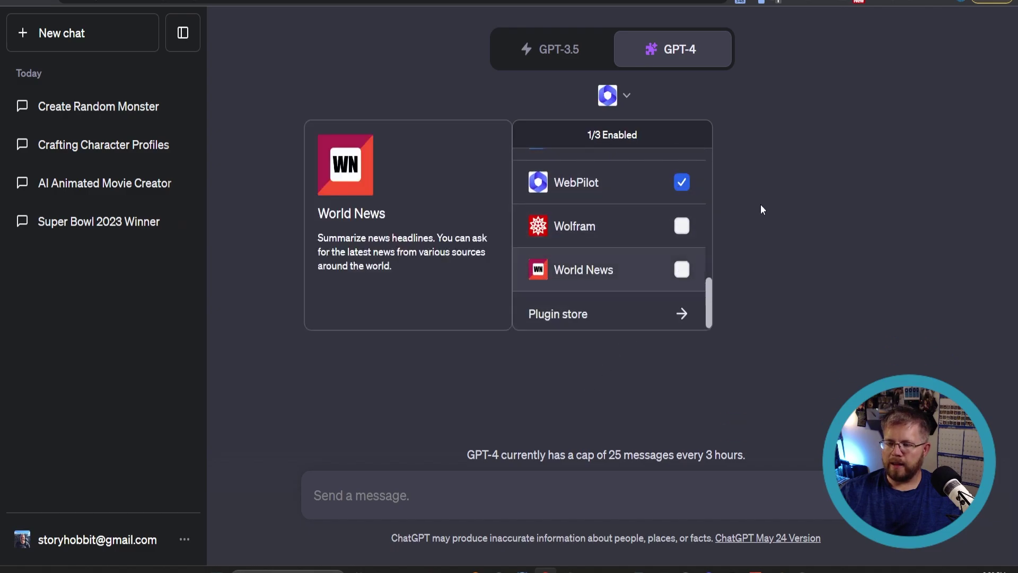
click(785, 166)
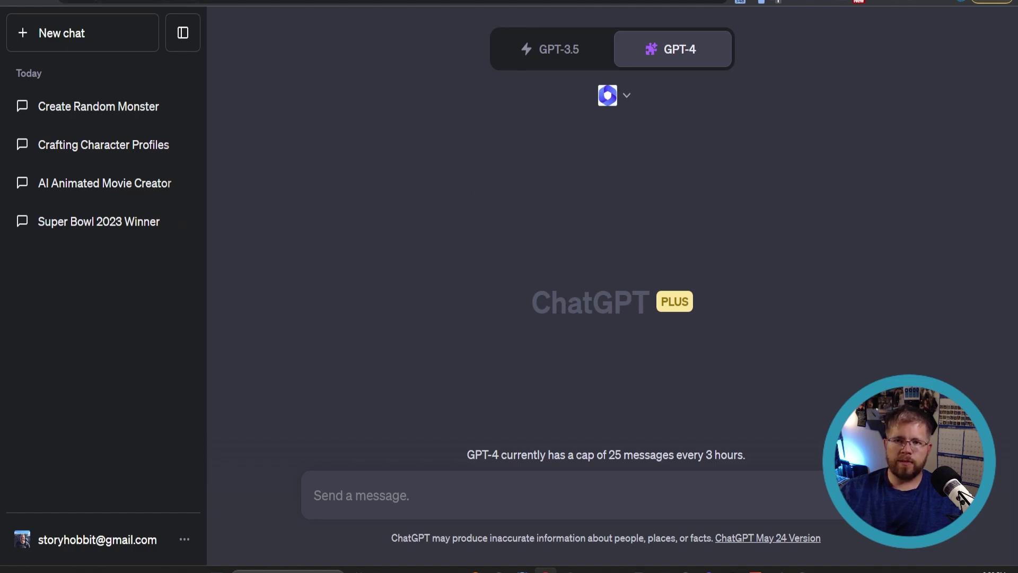
key(ctrl+t)
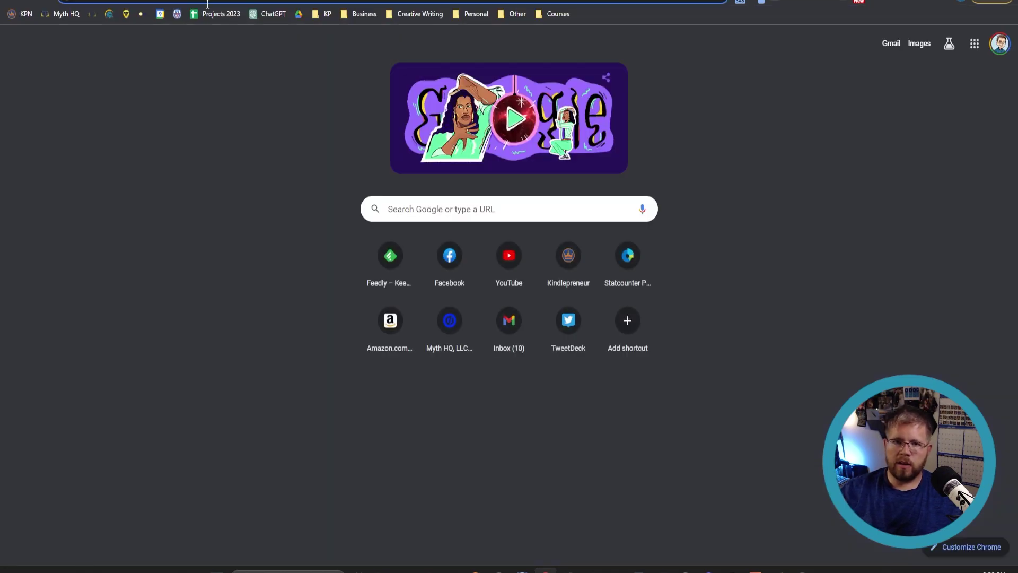
Load MythBank's Isle of Avalon article from the site's Latest Posts section.
click(96, 14)
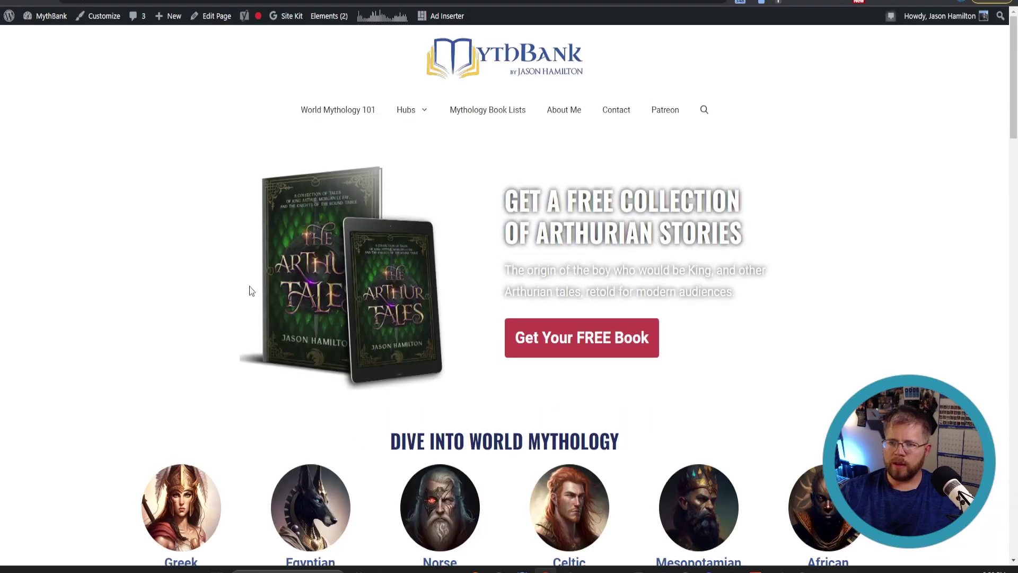
scroll(250, 289, down, 10)
scroll(252, 287, down, 5)
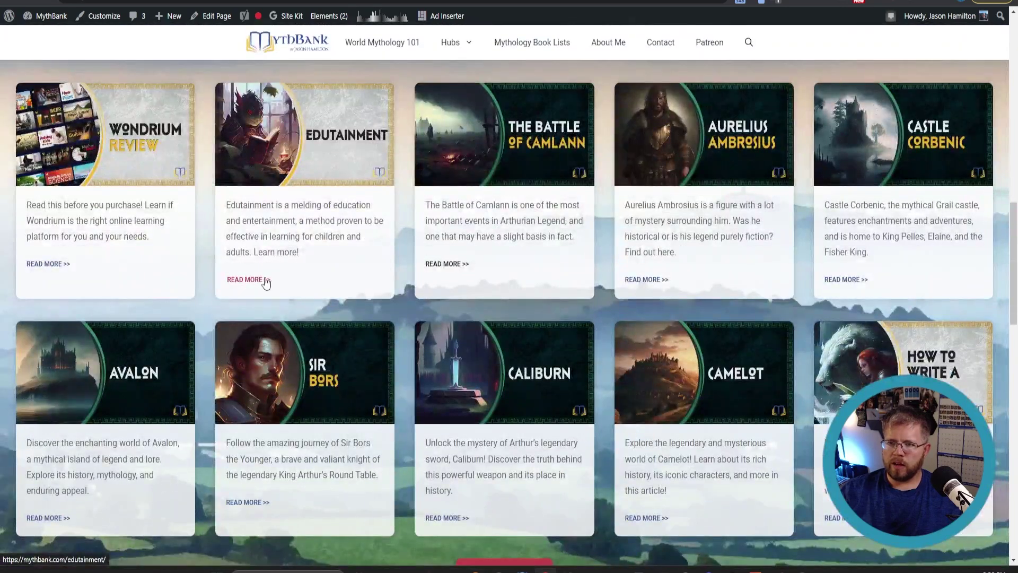
scroll(478, 271, down, 1)
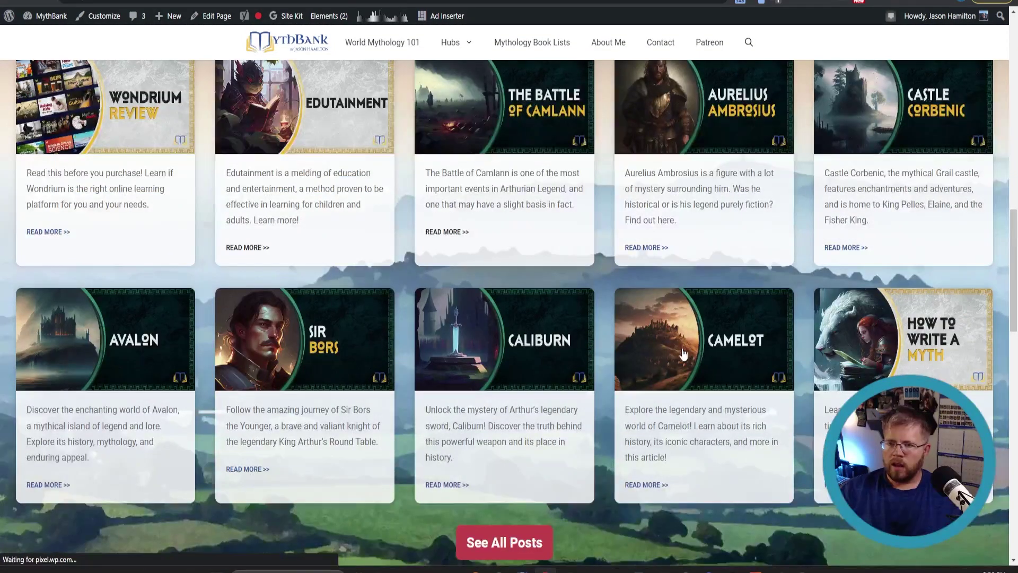
click(110, 354)
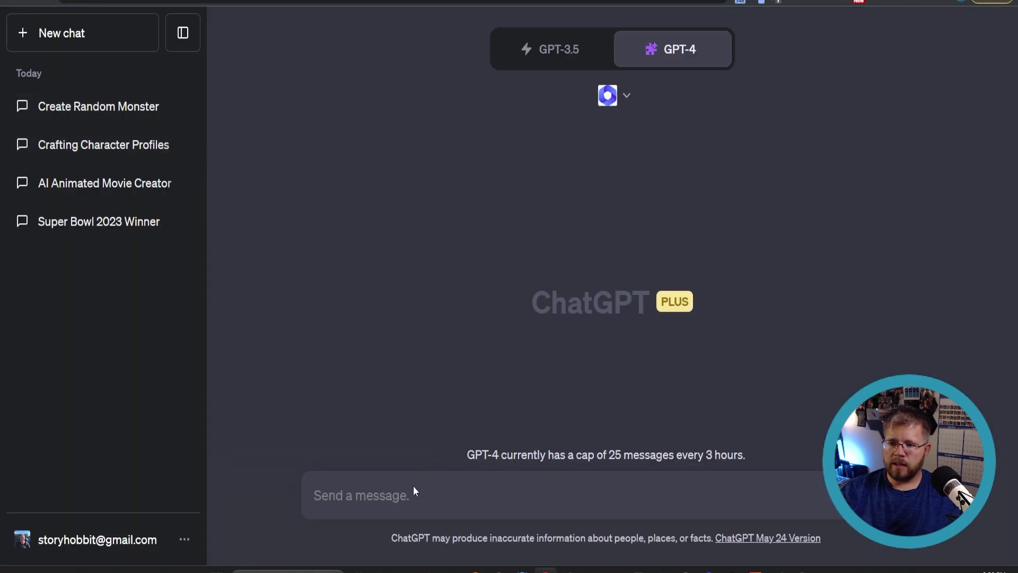
Send the pasted mythbank.com/avalon link with a request to summarize the content at this URL.
text(https://mythbank.com/avalon/)
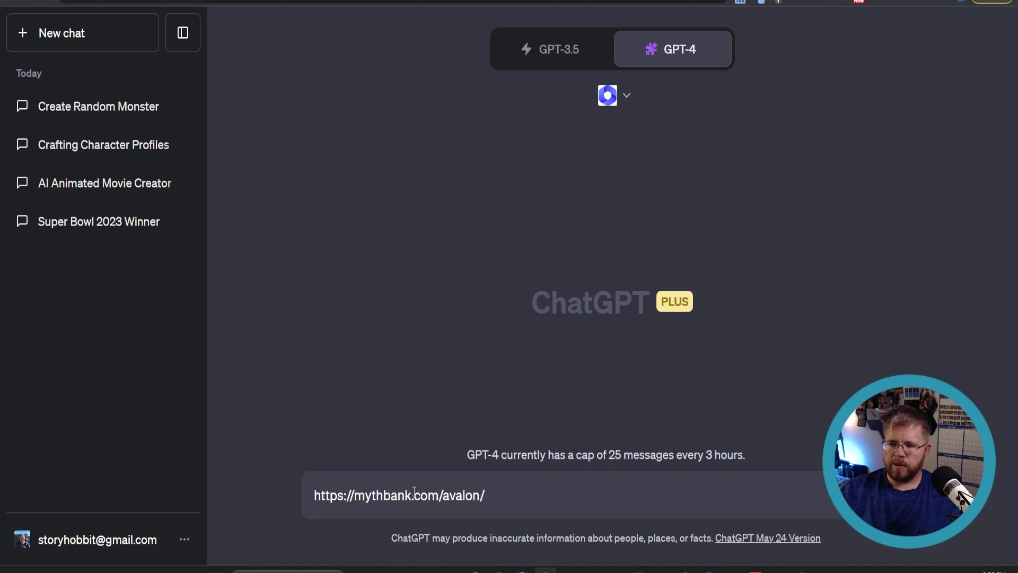
key(shift+Return)
key(shift+Return)
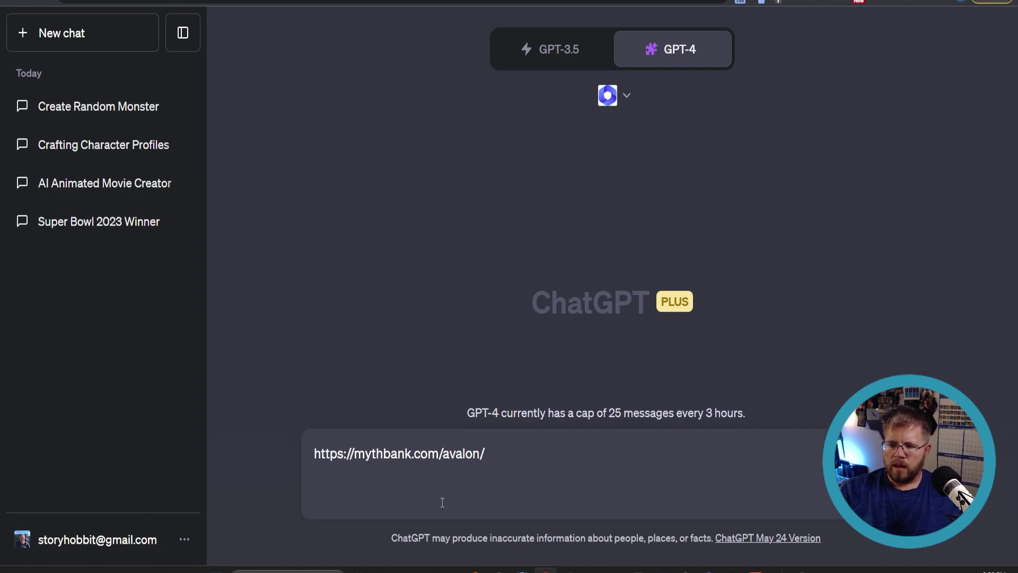
text(We)
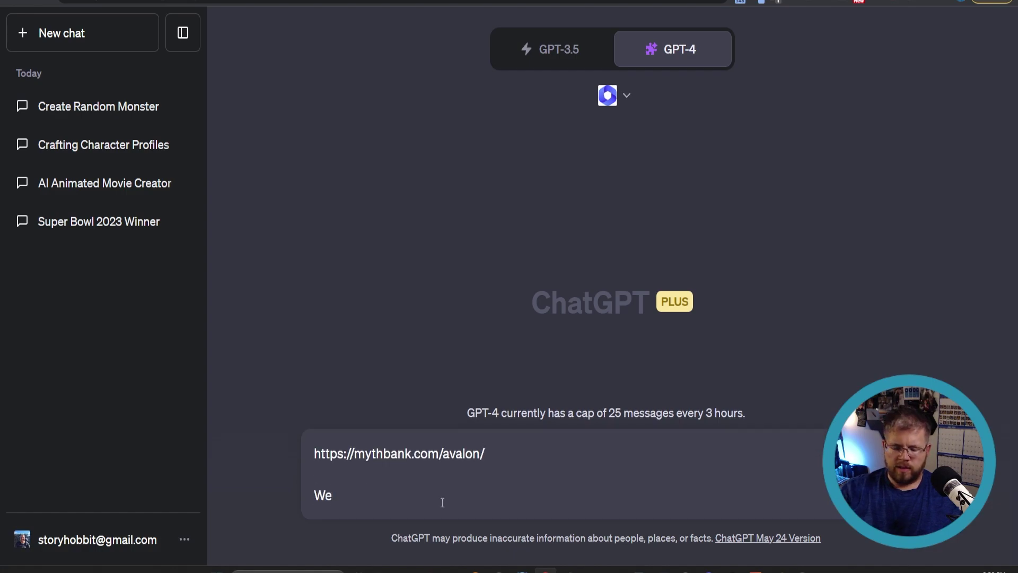
text('re going to b)
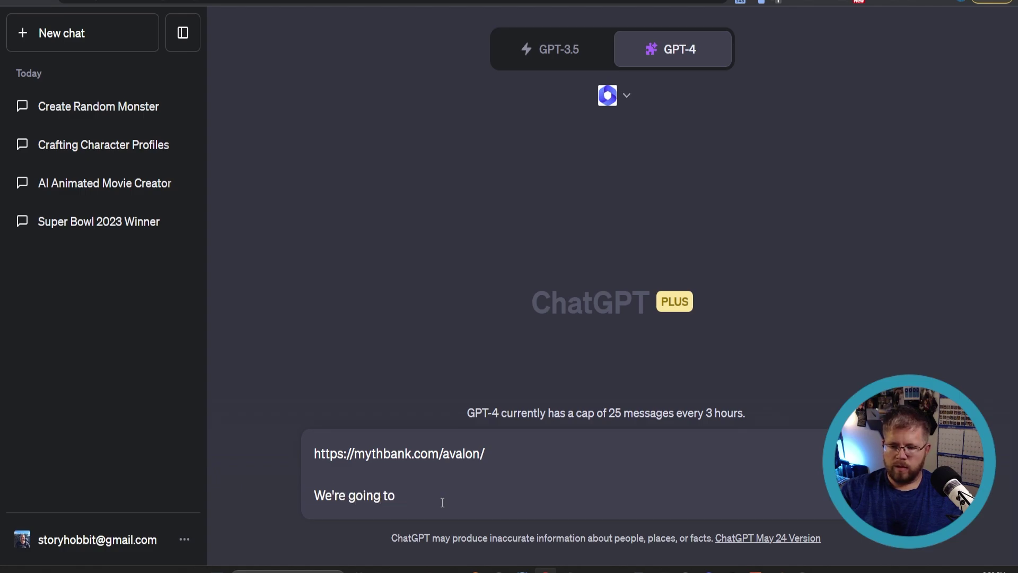
key(BackSpace)
key(BackSpace)
key(BackSpace)
key(BackSpace)
key(BackSpace)
key(BackSpace)
key(BackSpace)
key(BackSpace)
key(BackSpace)
key(BackSpace)
key(BackSpace)
key(BackSpace)
key(BackSpace)
key(BackSpace)
text(Can y)
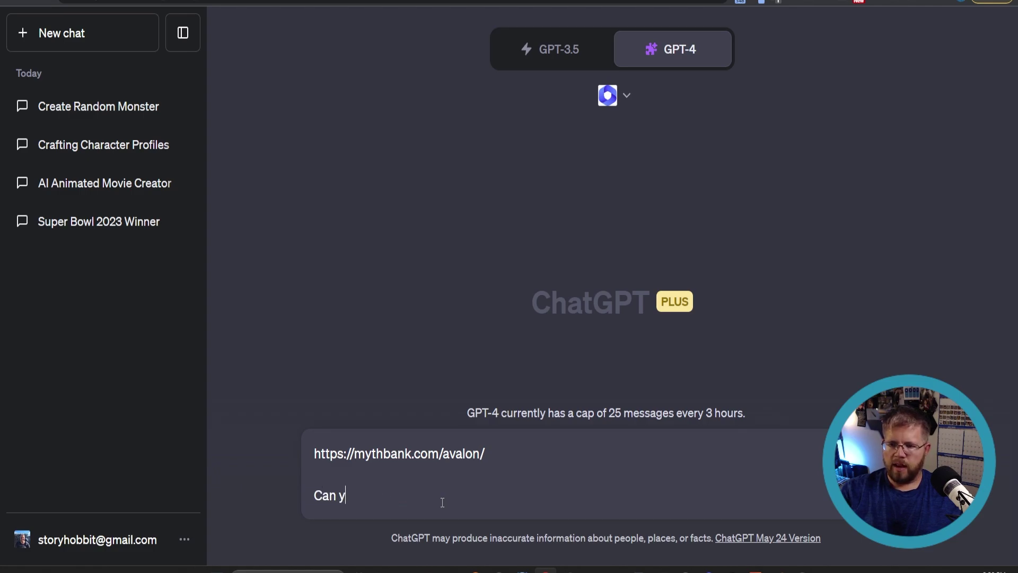
text(ou give me a summary o)
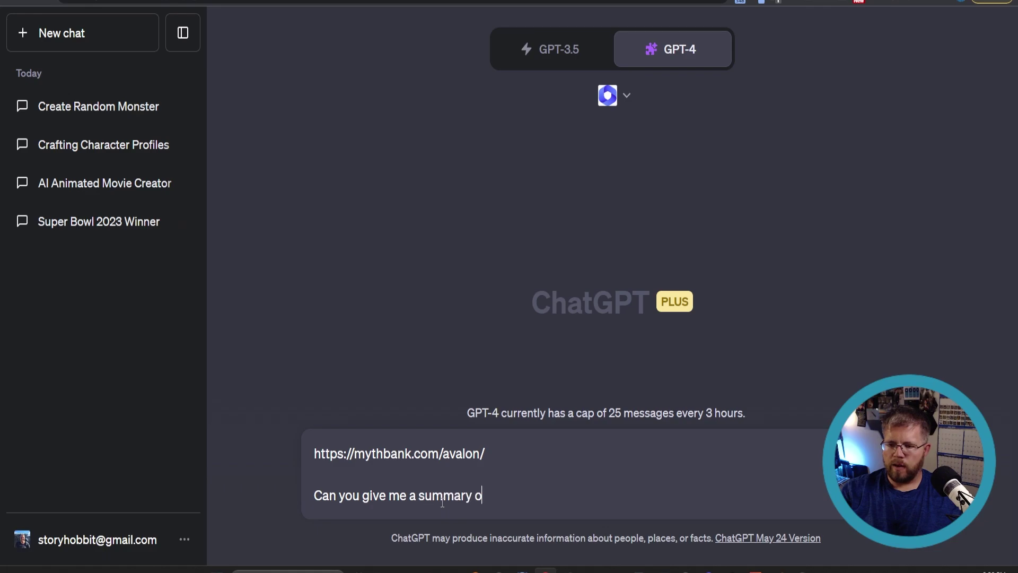
text(f this urla)
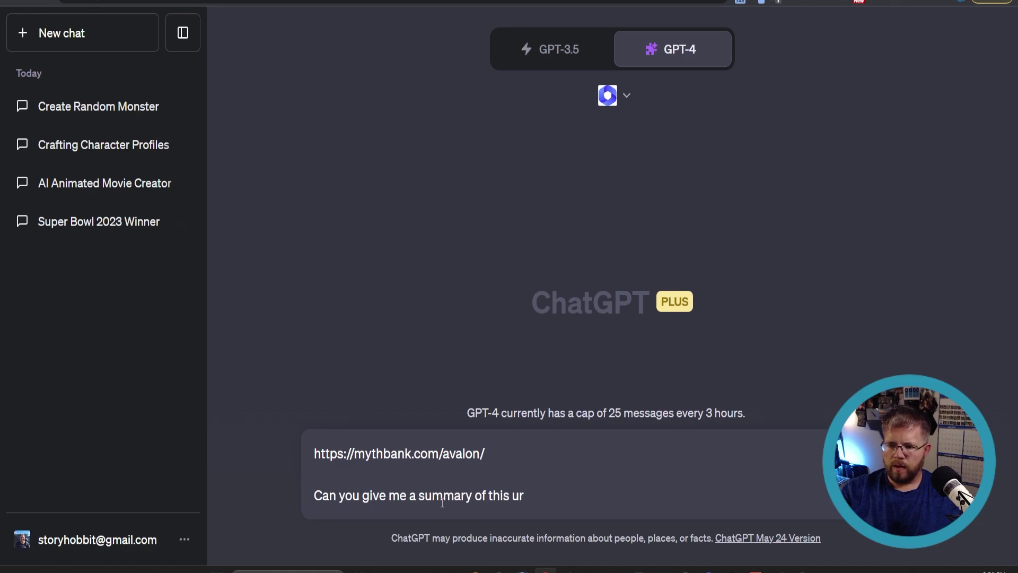
key(BackSpace)
key(BackSpace)
text(ontent at this url)
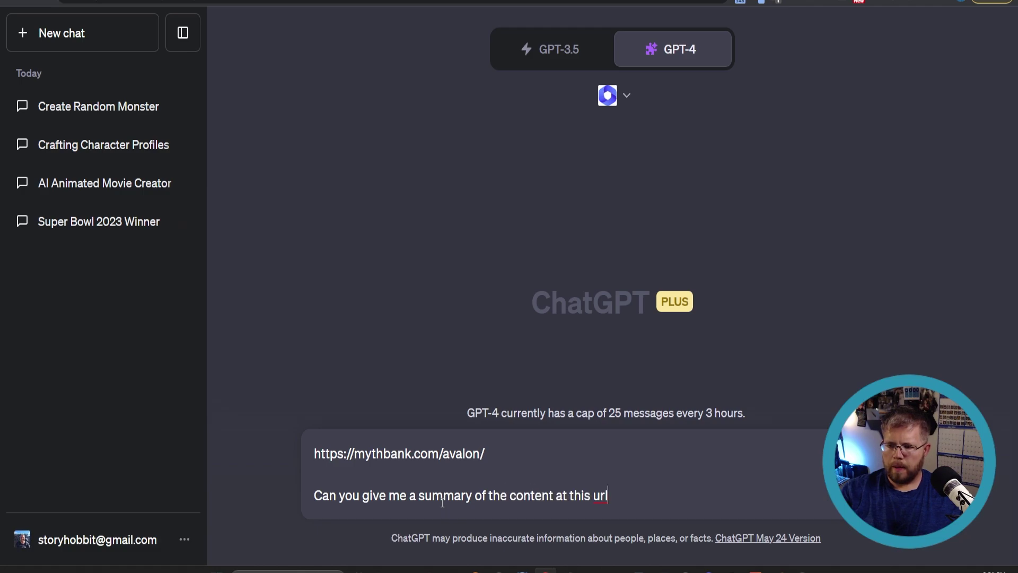
key(Return)
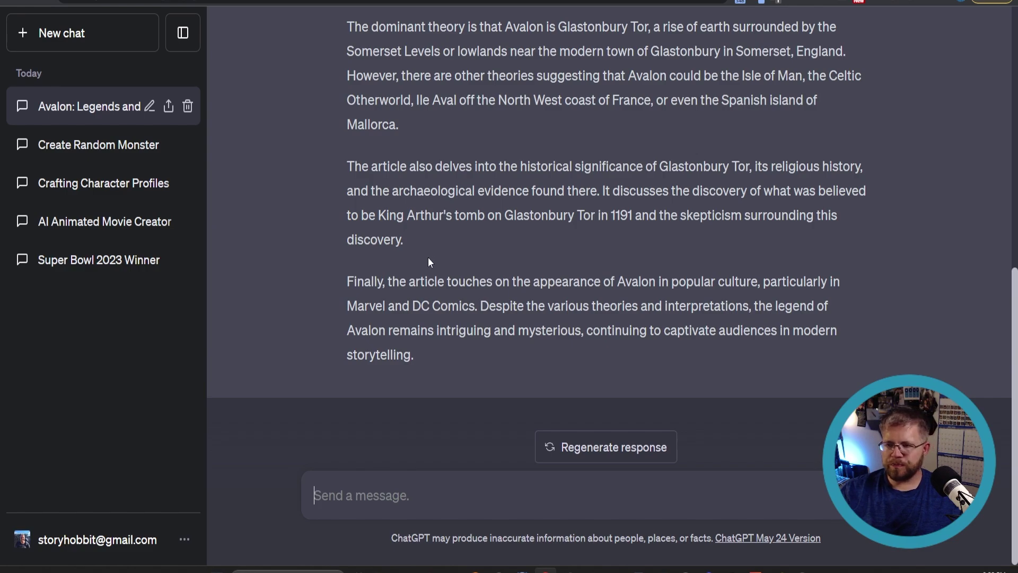
Scroll back to the top of the WebPilot summary of the Avalon article.
scroll(430, 252, up, 9)
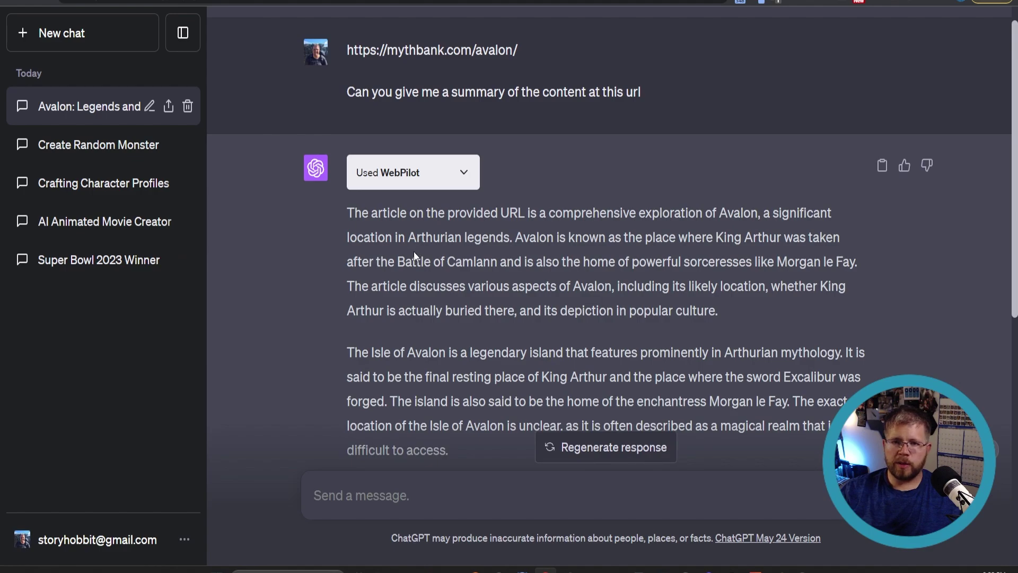
scroll(411, 257, up, 1)
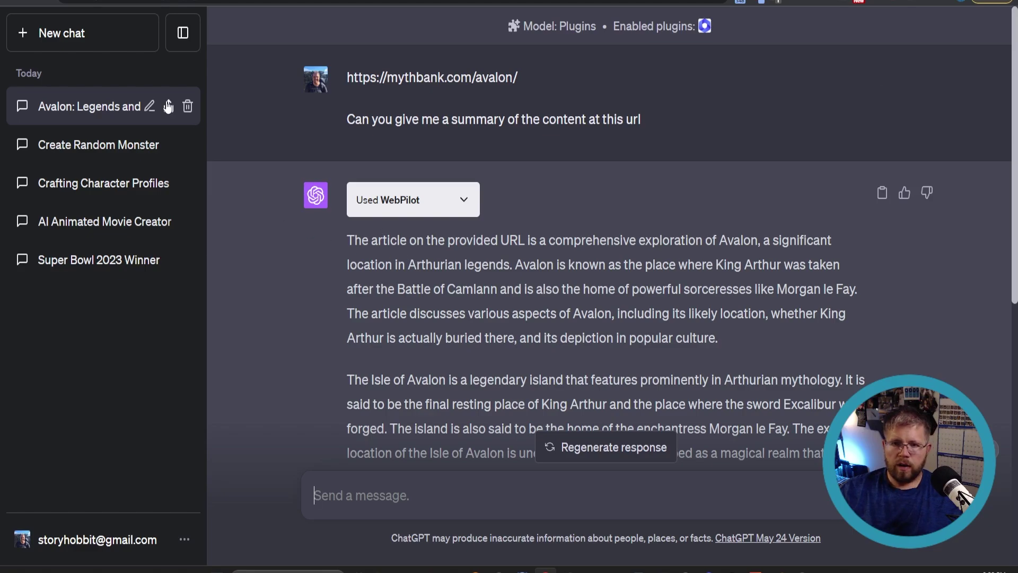
Open a new GPT-4 Plugins chat with WebPilot unchecked and Bookworm checked.
click(127, 34)
mouse_move(627, 62)
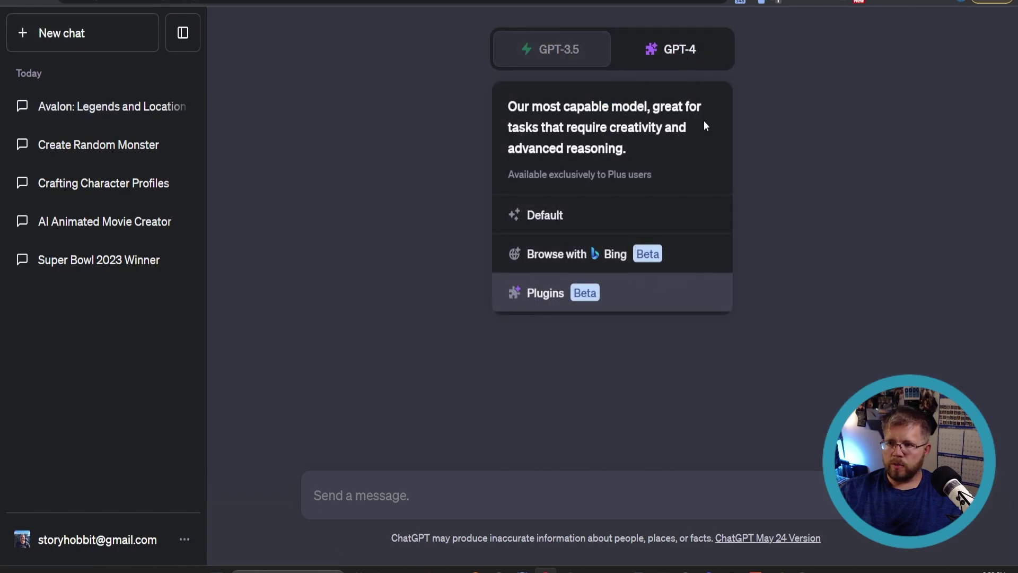
click(628, 294)
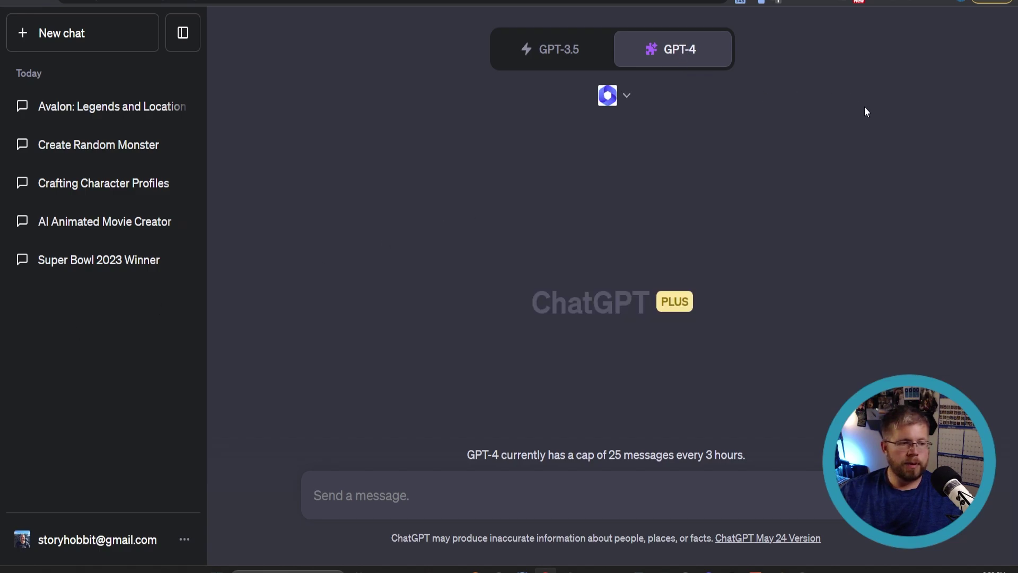
click(625, 103)
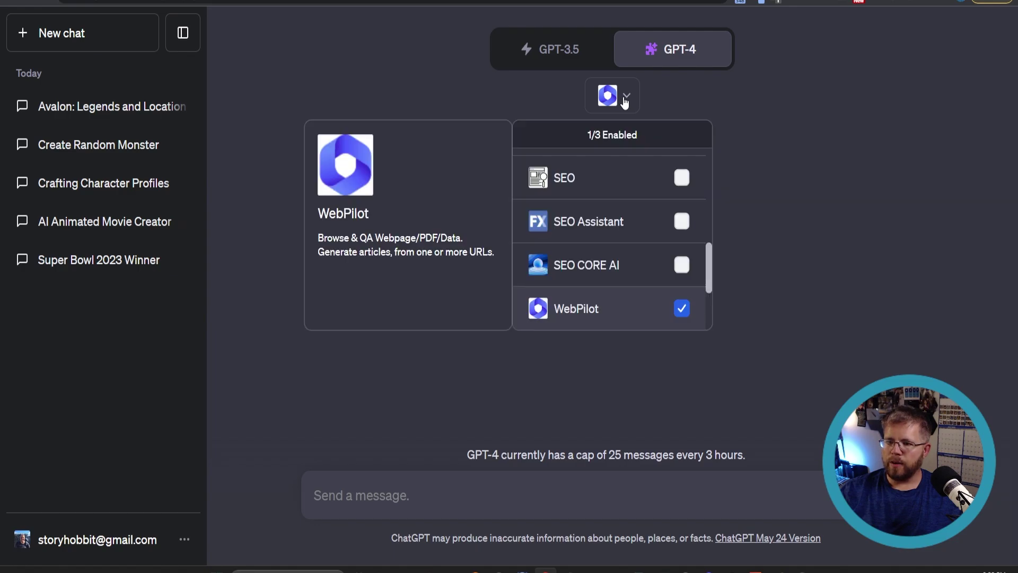
scroll(604, 259, down, 3)
click(682, 176)
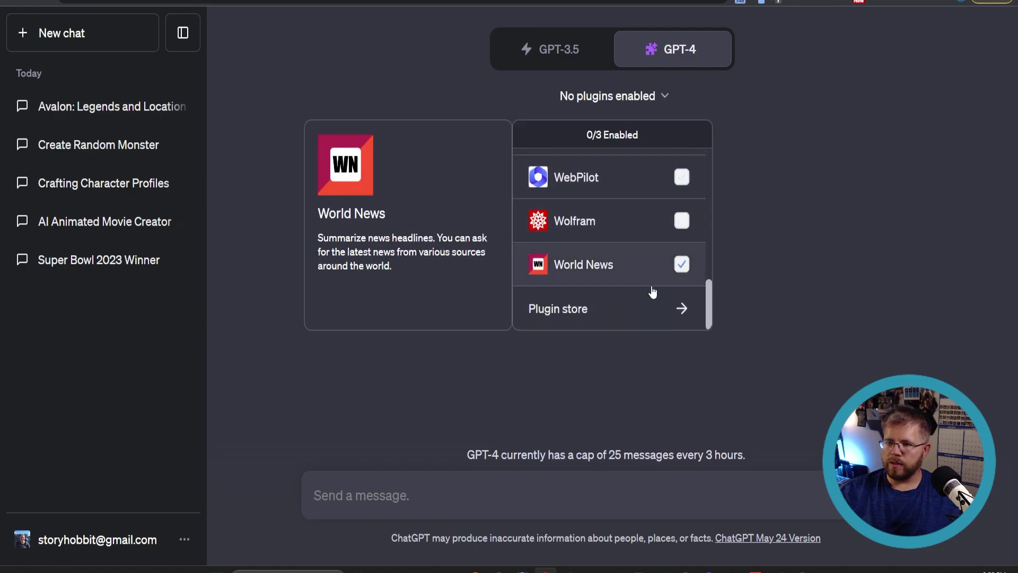
scroll(642, 278, up, 10)
scroll(650, 255, up, 1)
click(682, 218)
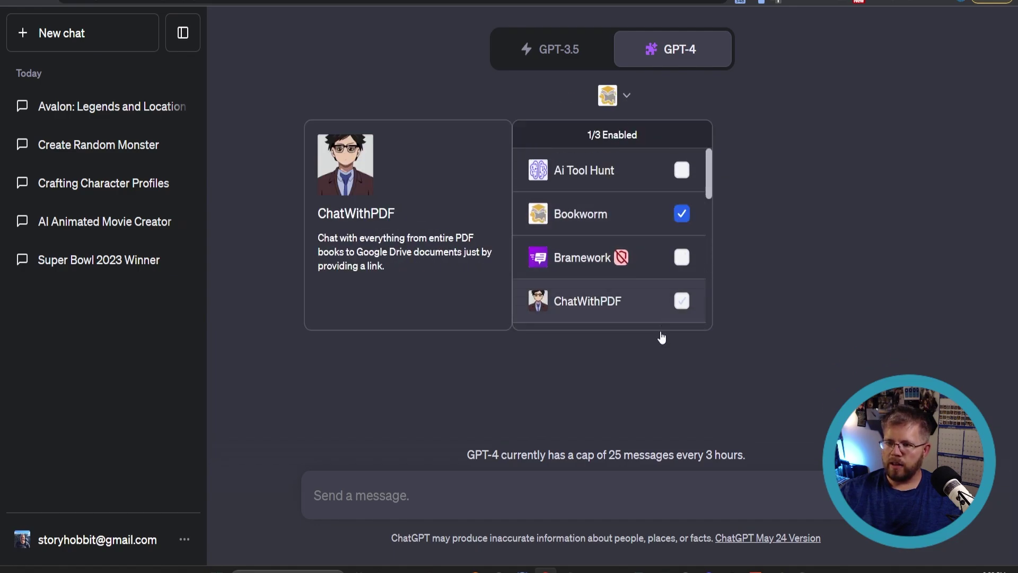
click(570, 501)
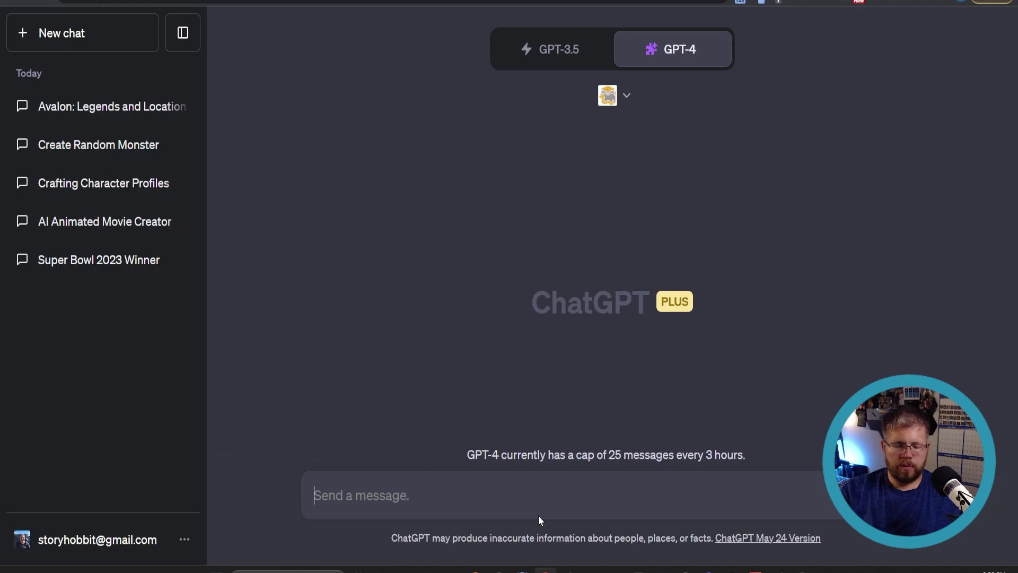
Ask Bookworm for some recommendations for Peter Pan retellings.
text(Give me a)
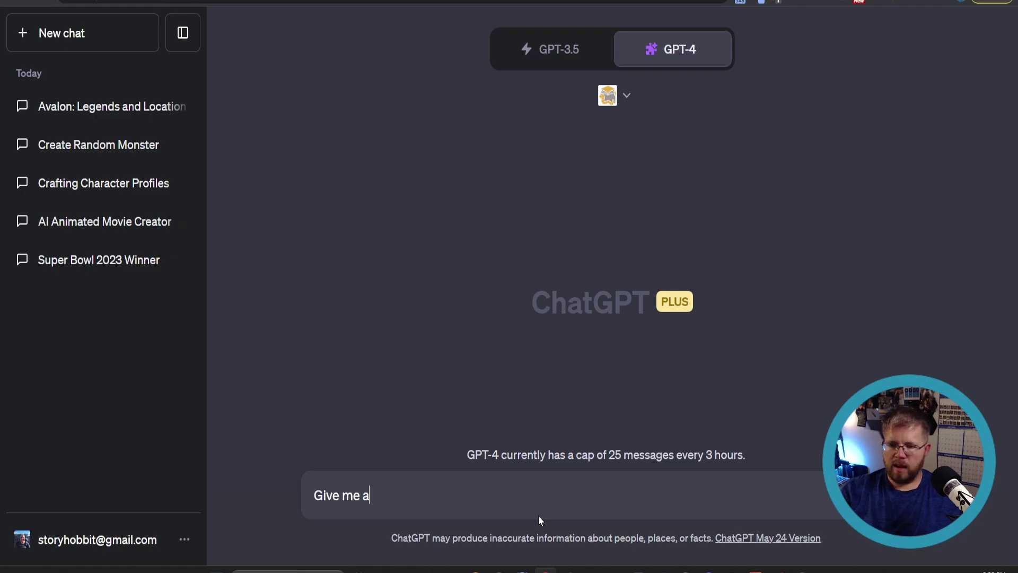
key(BackSpace)
text(some re)
text(commendation for)
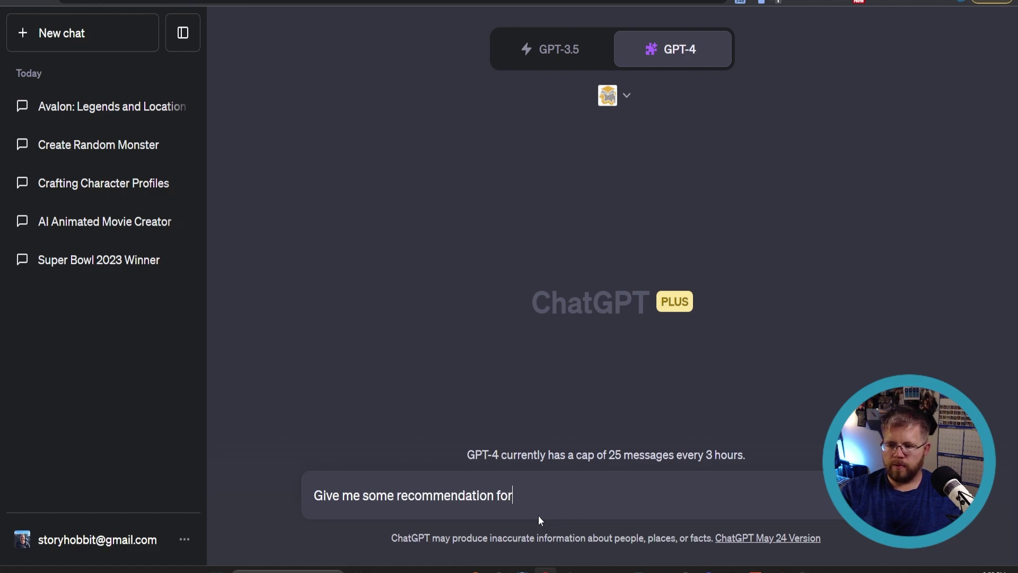
key(BackSpace)
key(BackSpace)
text(s for )
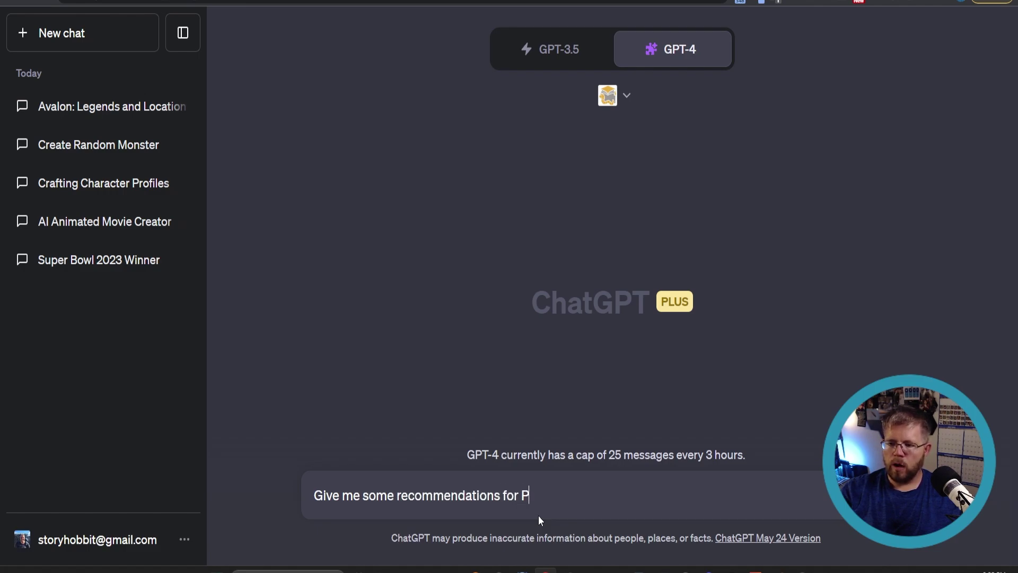
text(Peter Pan retellings)
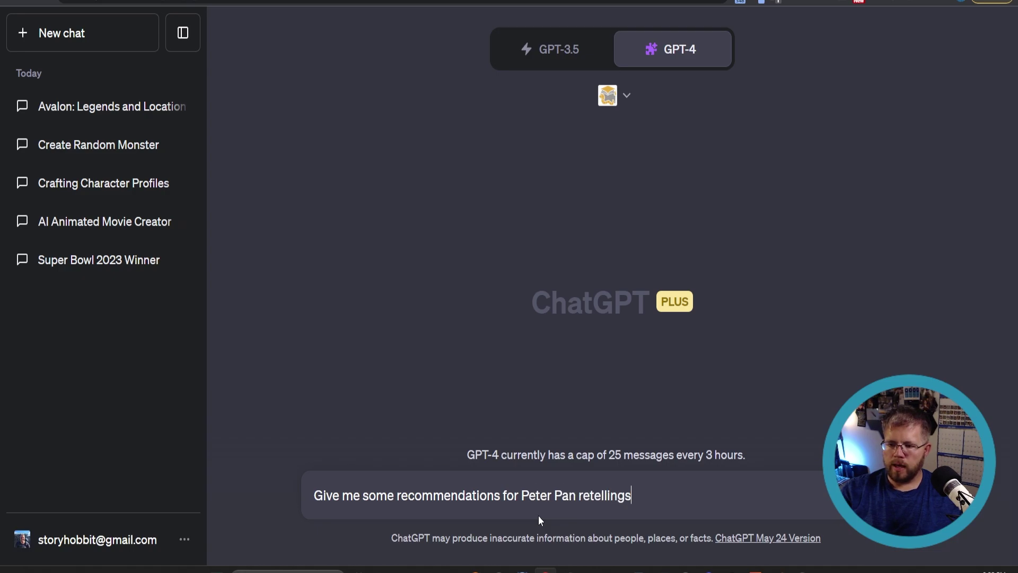
key(Return)
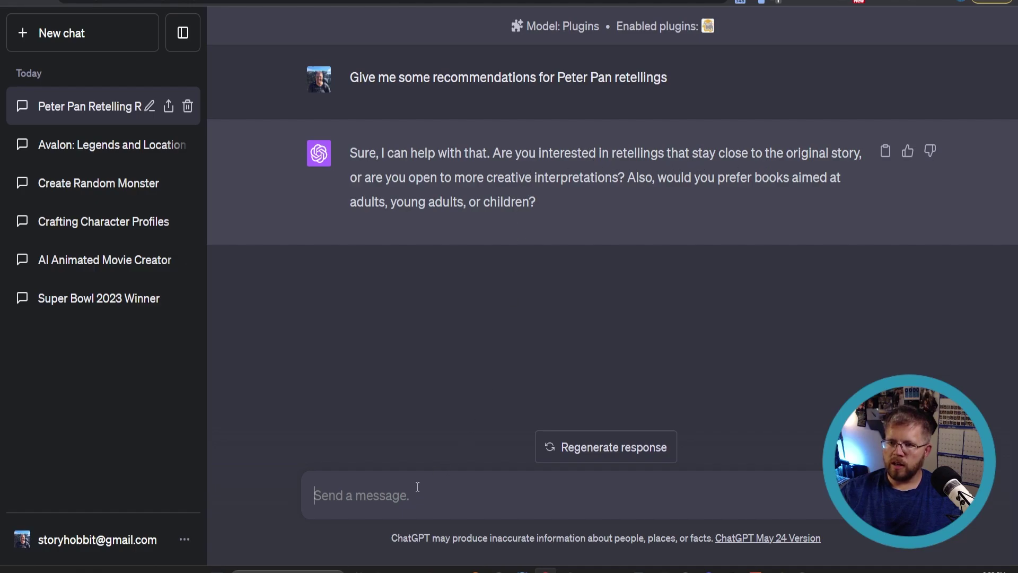
Reply 'More creative interpretations please', then answer 'Adults' for the audience.
text(More creative interpretations please)
key(Return)
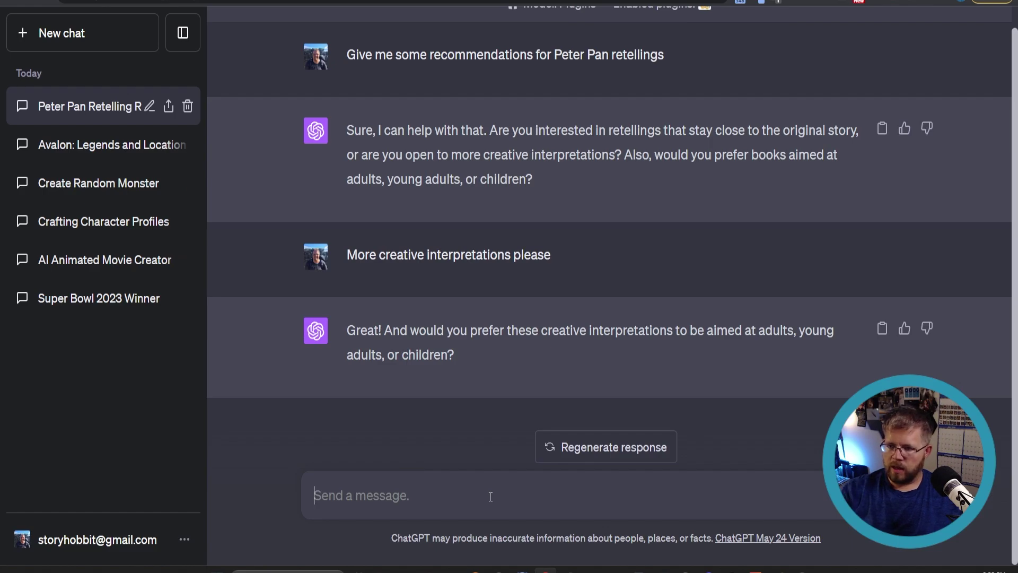
text(Adults)
key(Return)
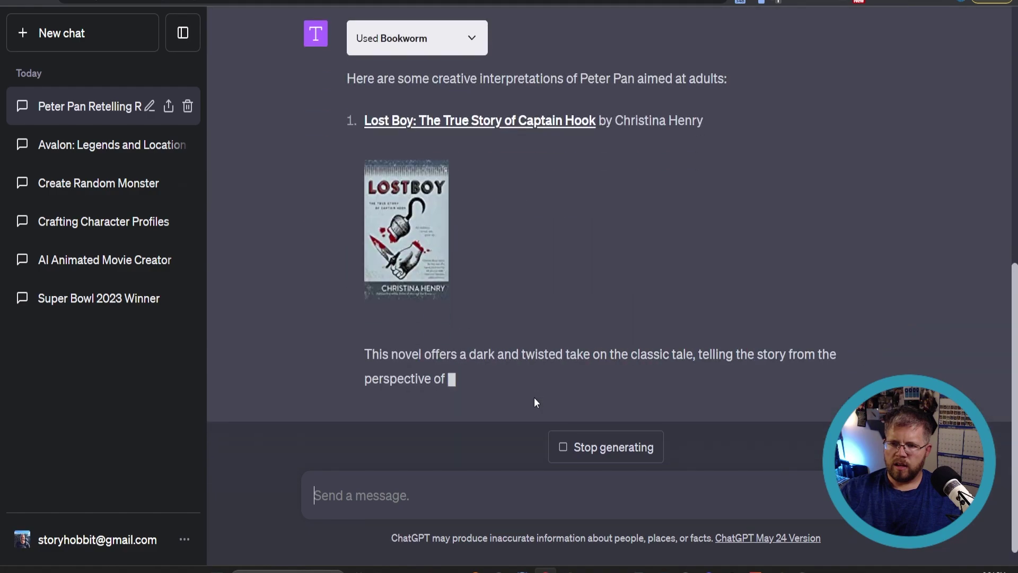
Scroll through Bookworm's picks: Lost Boy, Peter and the Starcatchers, and Alias Hook.
scroll(494, 319, up, 1)
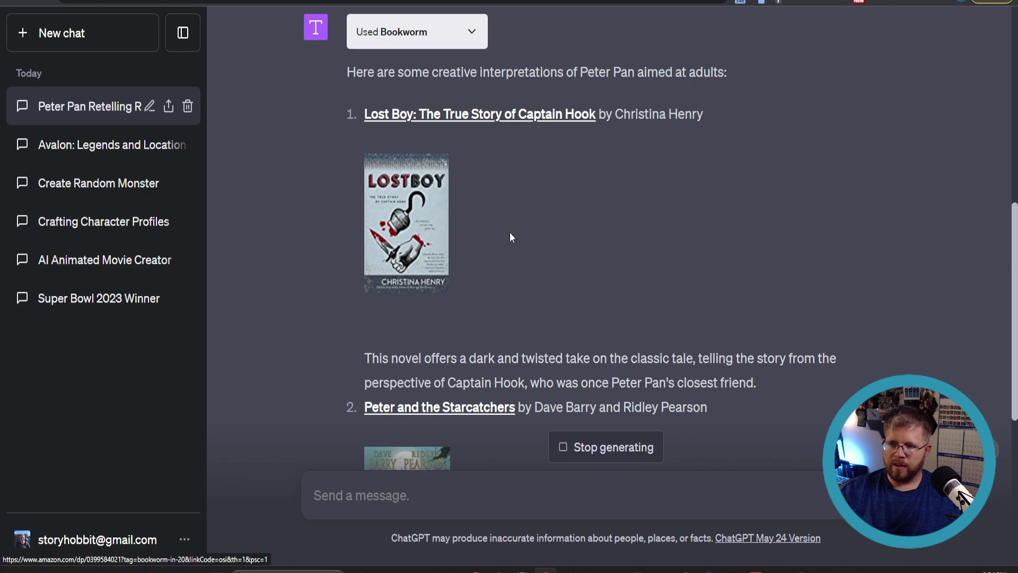
scroll(507, 246, up, 3)
scroll(512, 343, down, 9)
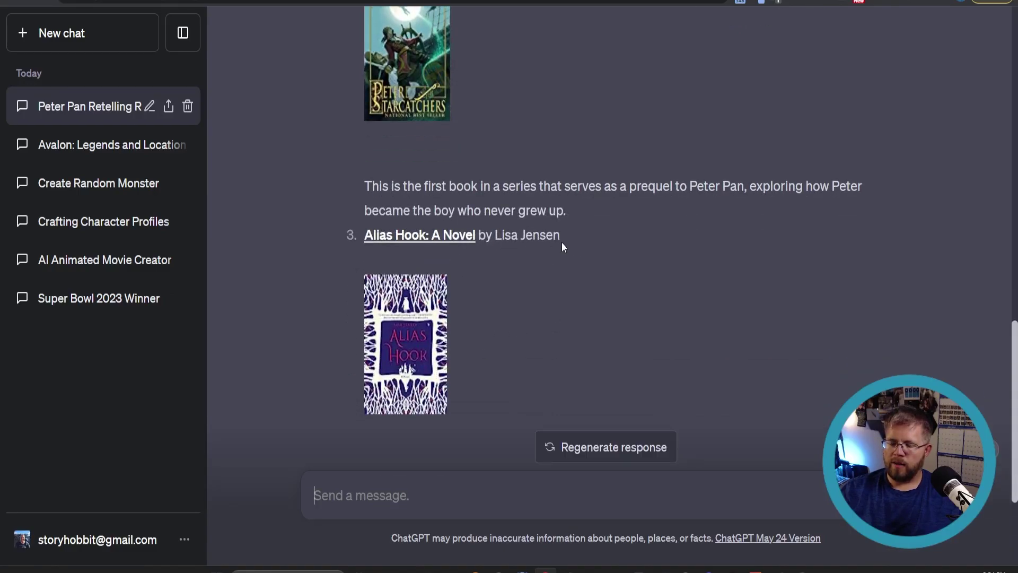
scroll(447, 364, up, 9)
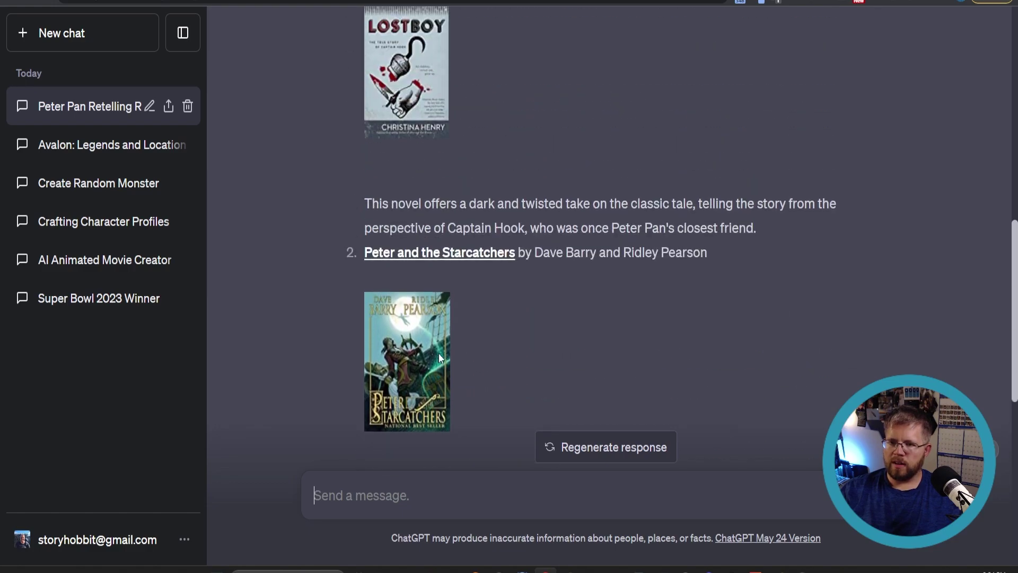
scroll(457, 259, down, 5)
scroll(440, 275, down, 8)
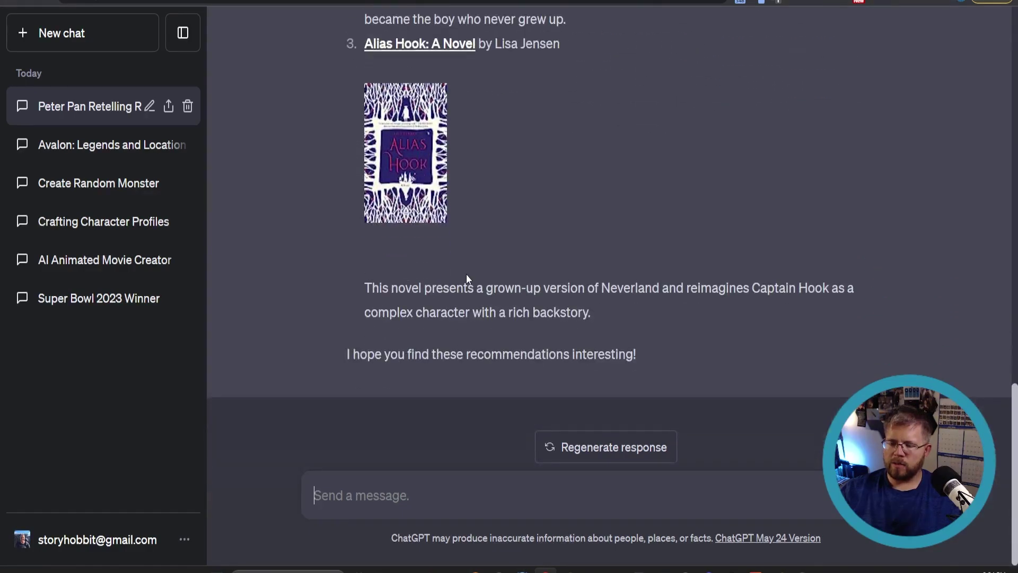
scroll(466, 275, up, 7)
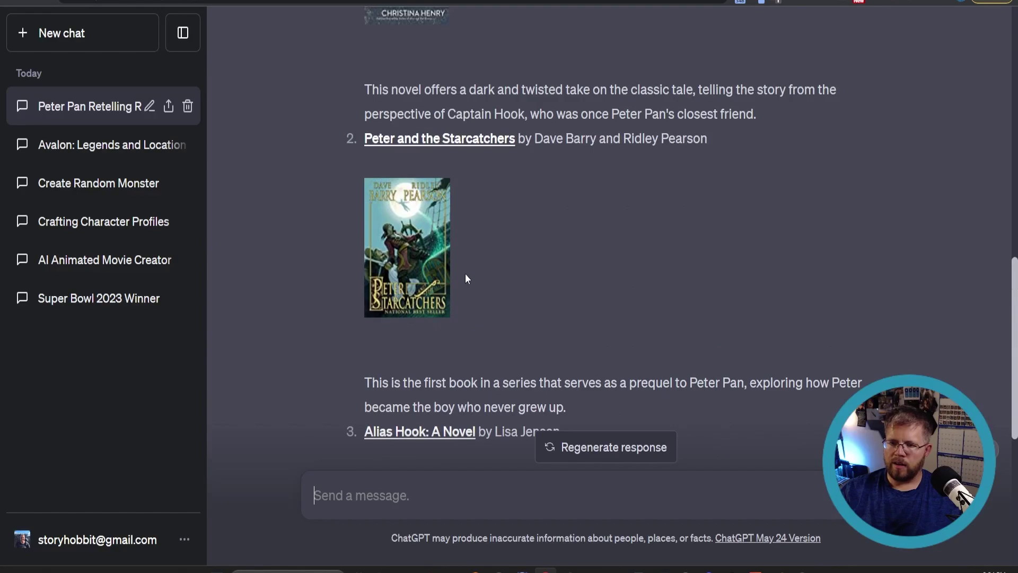
scroll(467, 275, up, 3)
scroll(459, 271, down, 10)
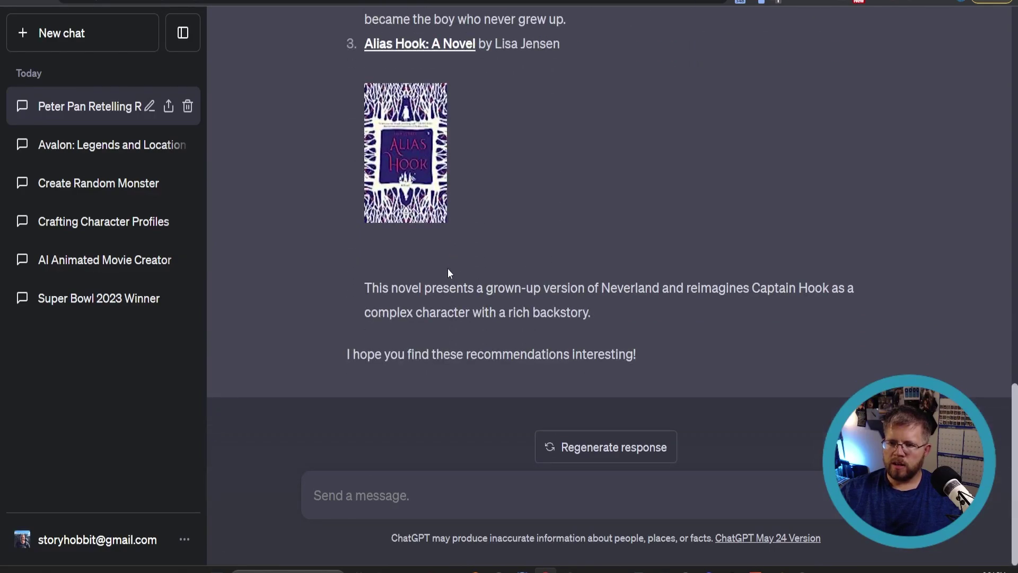
scroll(445, 269, up, 4)
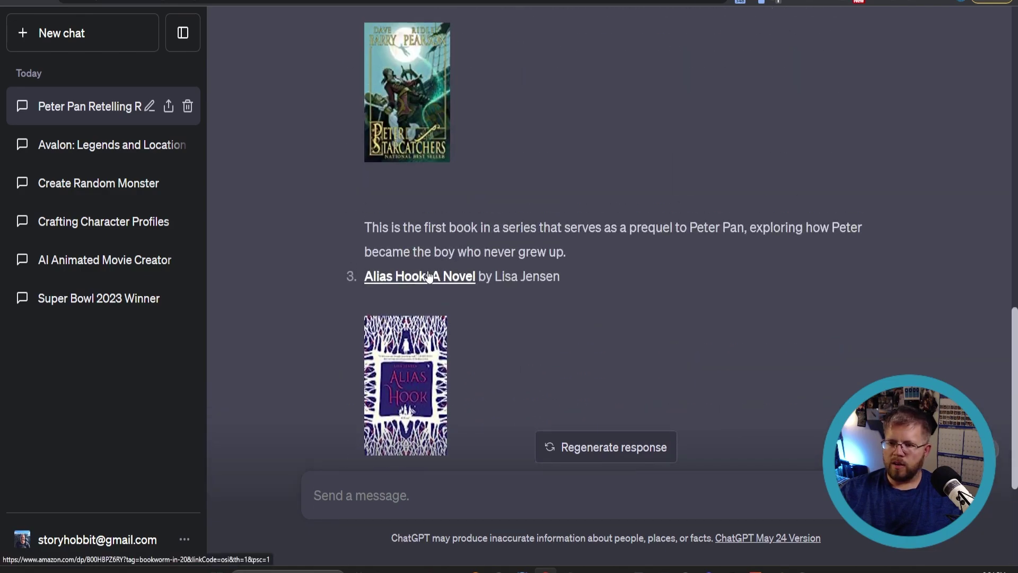
scroll(429, 276, up, 3)
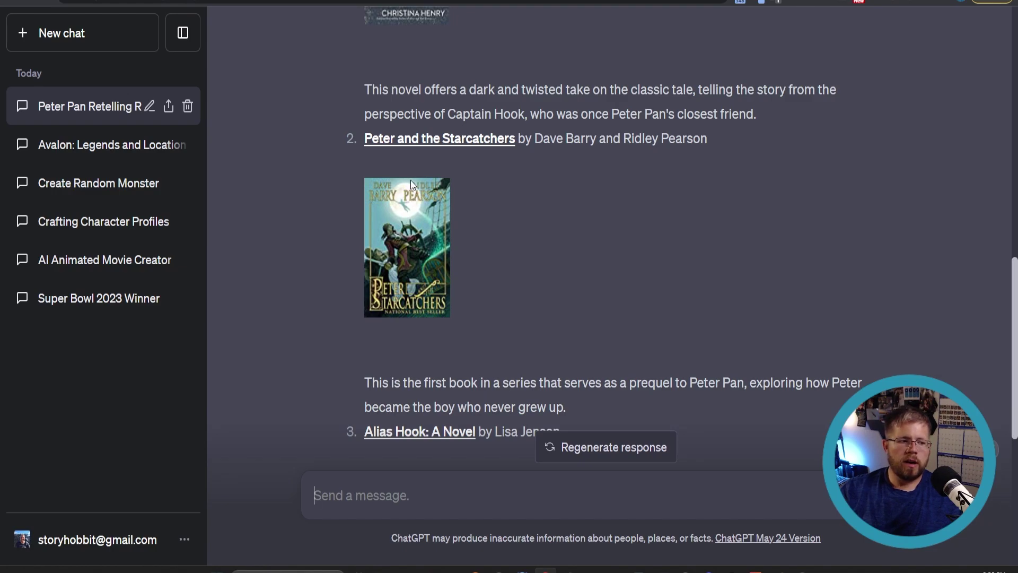
scroll(403, 182, down, 7)
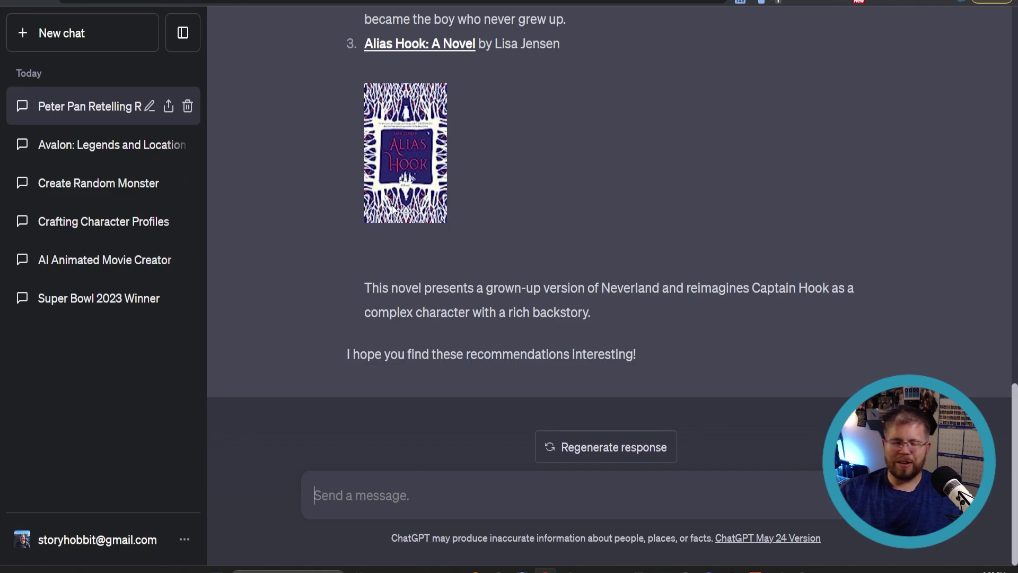
scroll(406, 230, up, 9)
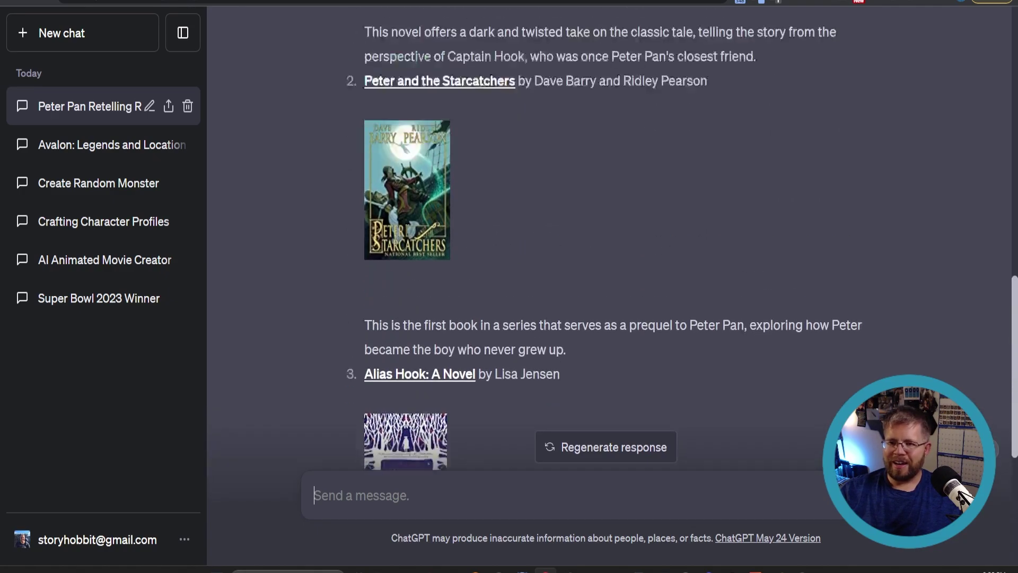
scroll(408, 230, up, 3)
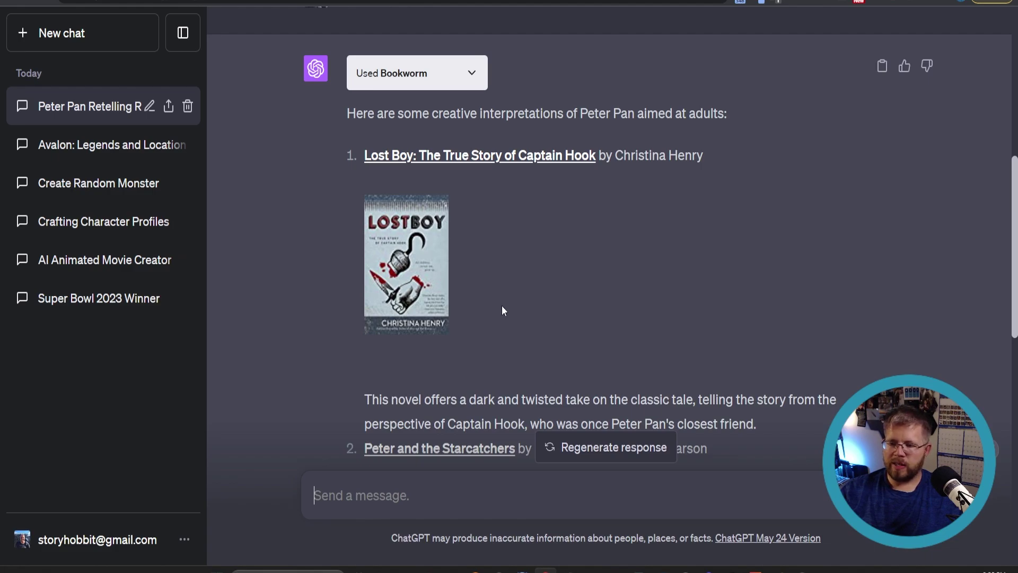
scroll(503, 307, down, 10)
scroll(501, 305, down, 2)
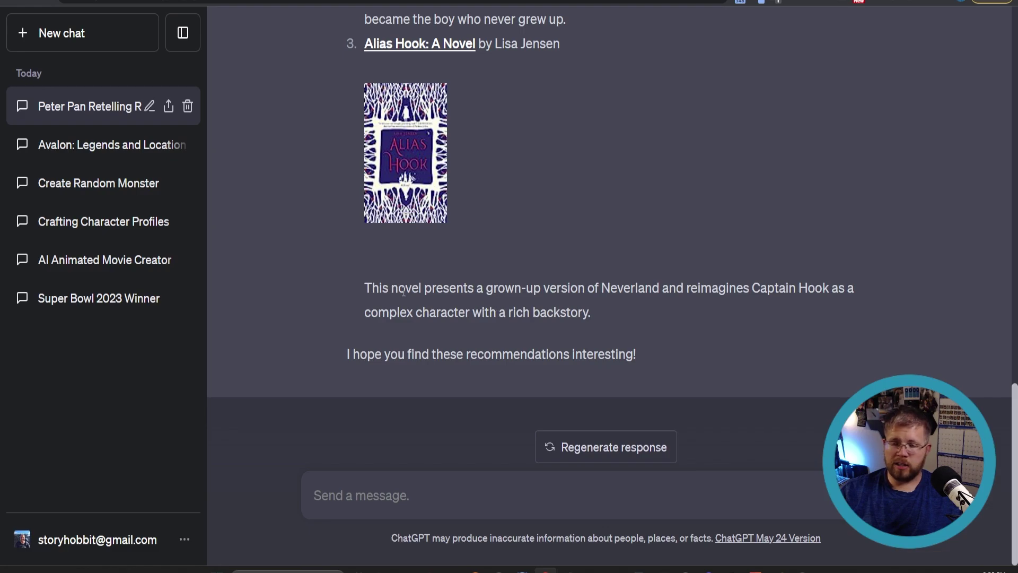
scroll(396, 285, up, 13)
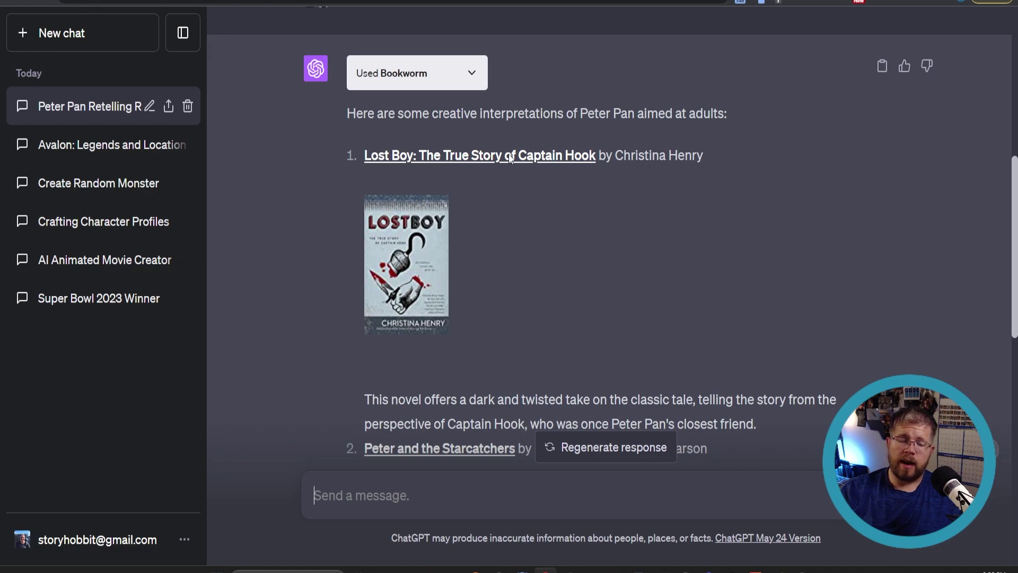
scroll(472, 206, down, 2)
scroll(470, 209, down, 5)
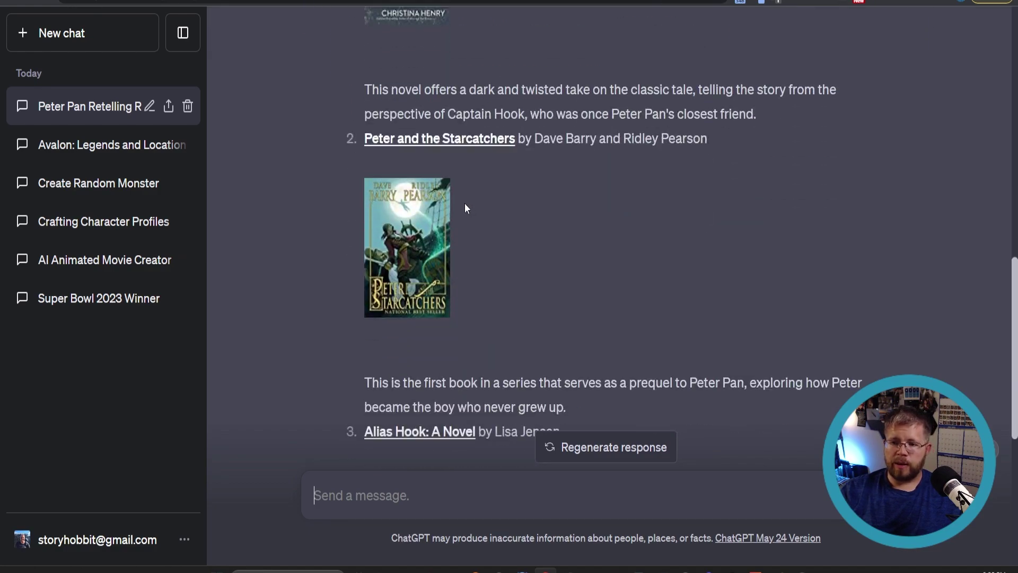